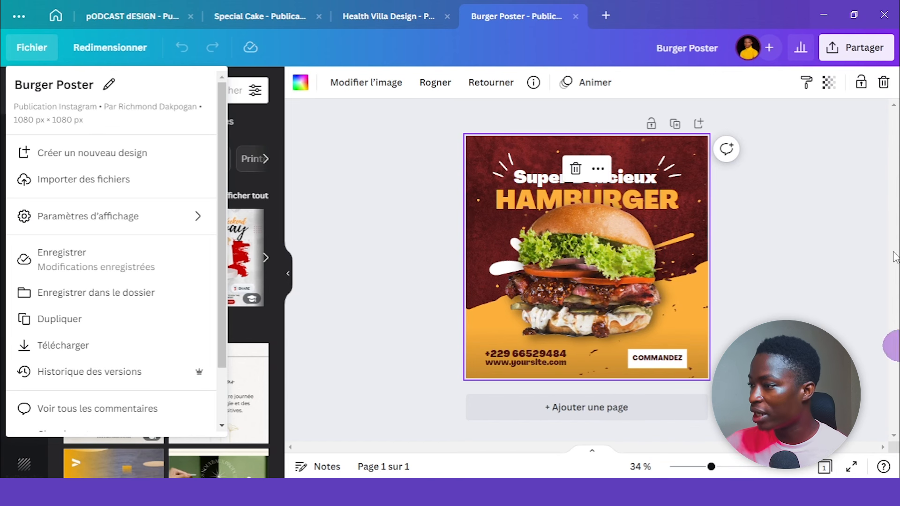
Step: Close the open file options and add a blank second page to the Burger Poster design
{"action": "left_click", "coordinate": [766, 182]}
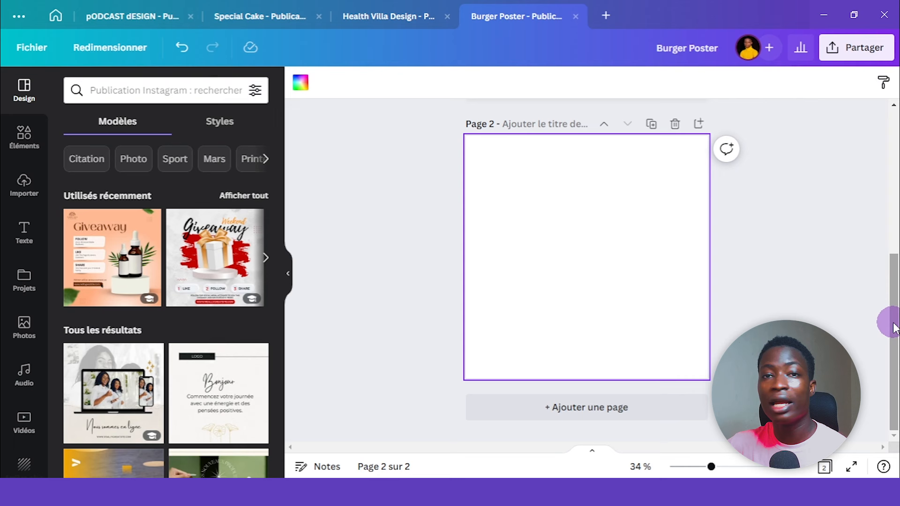
{"action": "scroll", "coordinate": [890, 321], "scroll_direction": "up", "scroll_amount": 5}
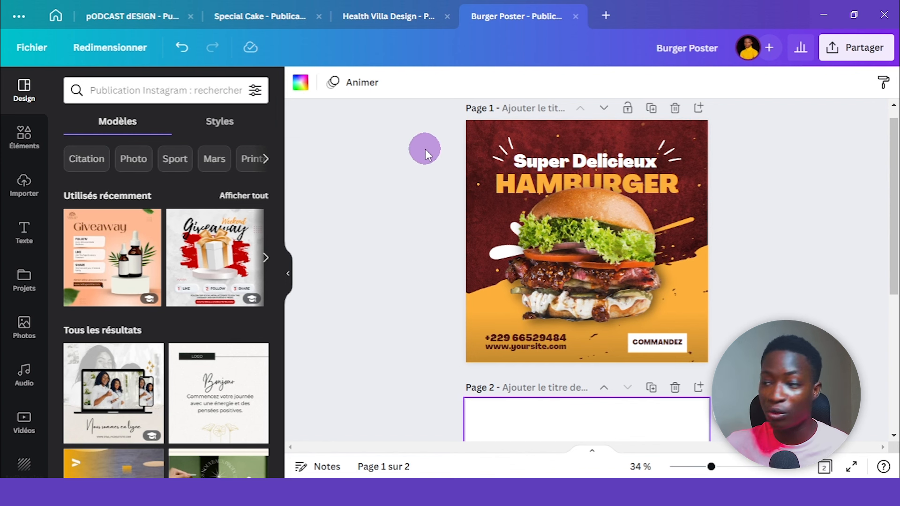
Step: Search the photo library for "grunge background"
{"action": "left_click", "coordinate": [24, 323]}
{"action": "left_click", "coordinate": [153, 92]}
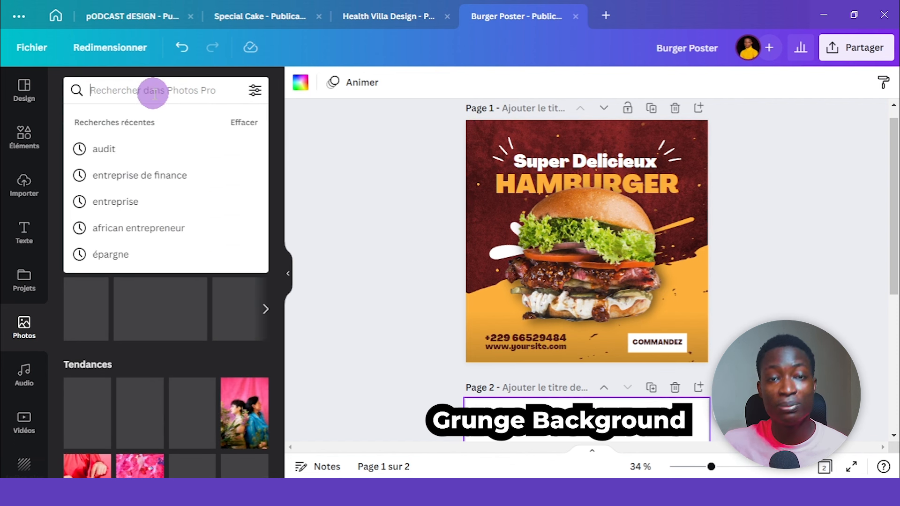
{"action": "type", "text": "grunge"}
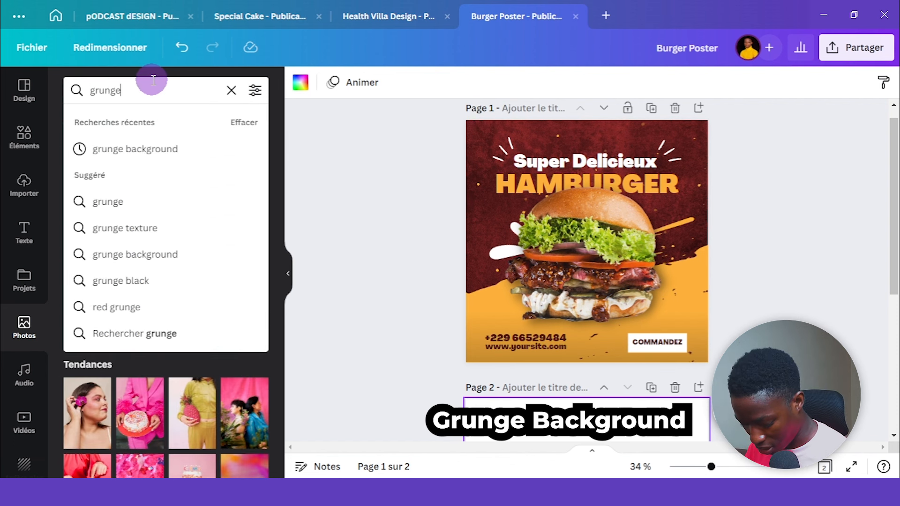
{"action": "left_click", "coordinate": [159, 149]}
Step: Set the dark red grunge texture photo from the results as the background of page 2
{"action": "scroll", "coordinate": [191, 225], "scroll_direction": "down", "scroll_amount": 5}
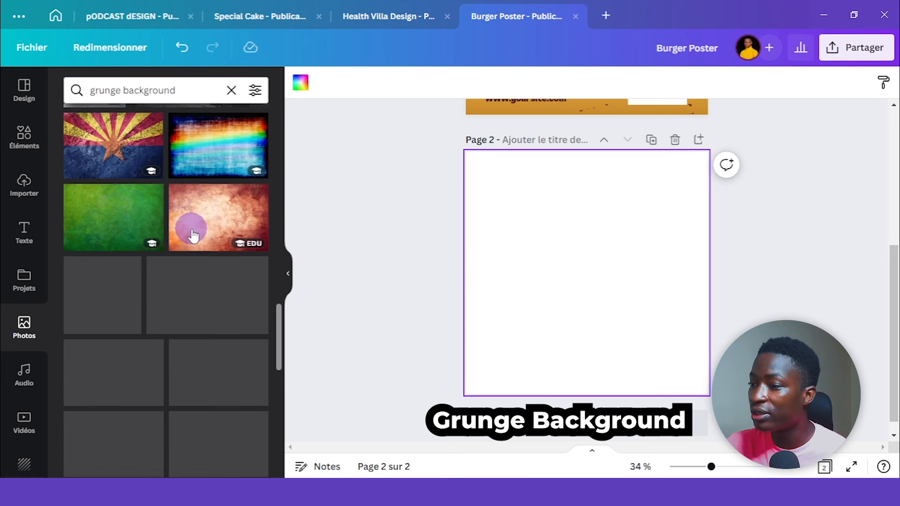
{"action": "scroll", "coordinate": [209, 201], "scroll_direction": "down", "scroll_amount": 5}
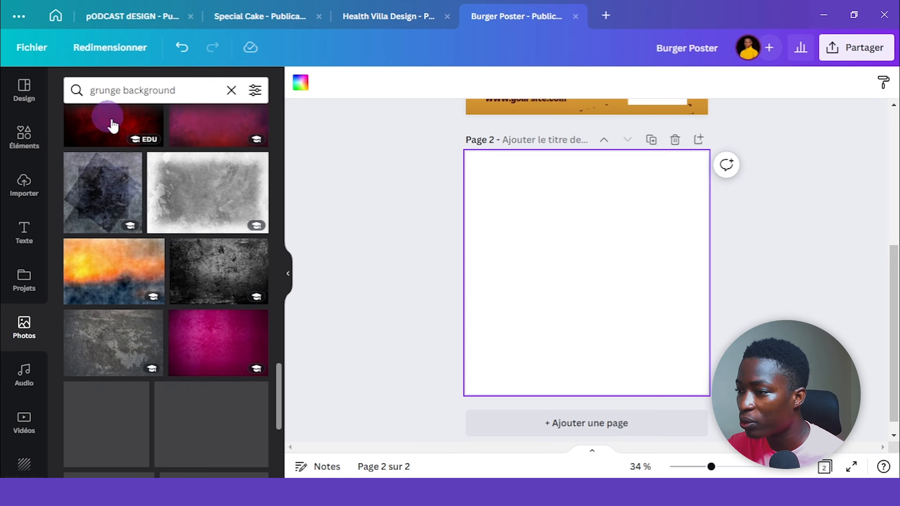
{"action": "scroll", "coordinate": [115, 141], "scroll_direction": "up", "scroll_amount": 2}
{"action": "left_click_drag", "start_coordinate": [115, 190], "coordinate": [468, 238]}
{"action": "scroll", "coordinate": [837, 274], "scroll_direction": "up", "scroll_amount": 5}
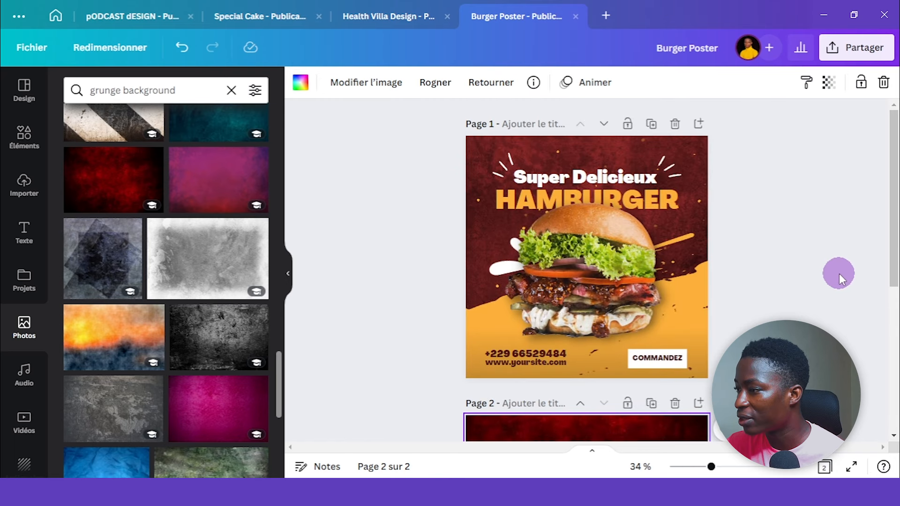
{"action": "scroll", "coordinate": [839, 274], "scroll_direction": "down", "scroll_amount": 5}
{"action": "left_click", "coordinate": [542, 233]}
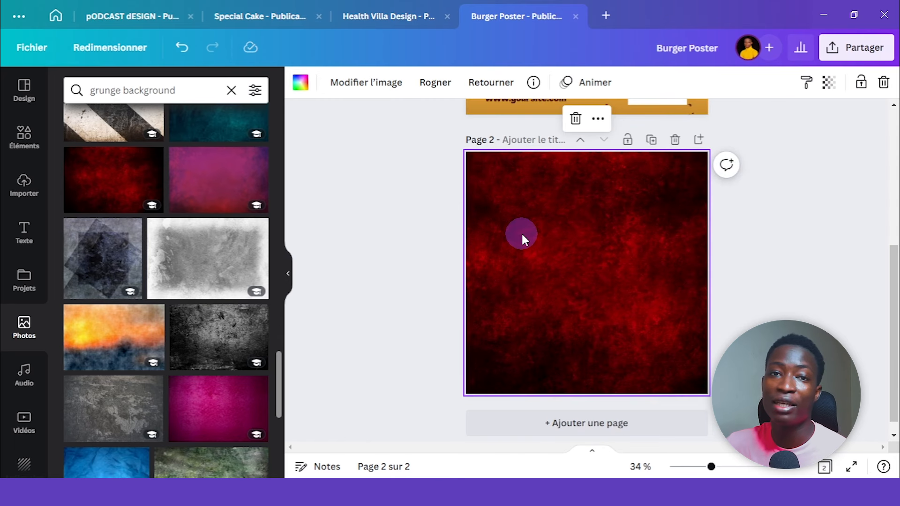
{"action": "left_click", "coordinate": [800, 202]}
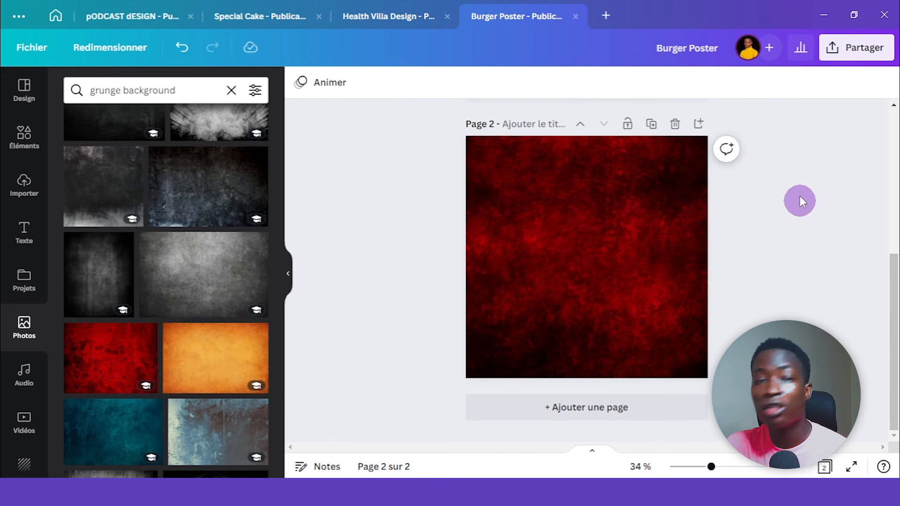
Step: Search the elements library for "speckeled pattern" and list all the graphic results
{"action": "left_click", "coordinate": [24, 138]}
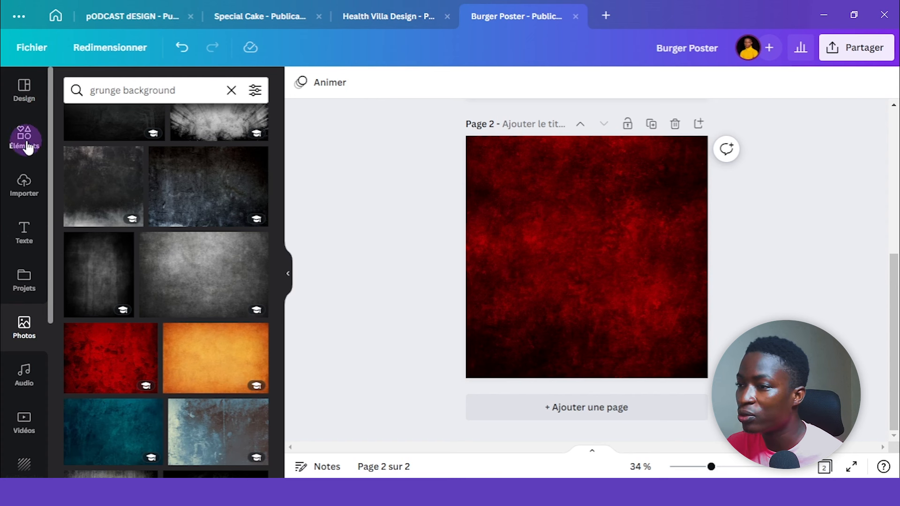
{"action": "left_click", "coordinate": [165, 87]}
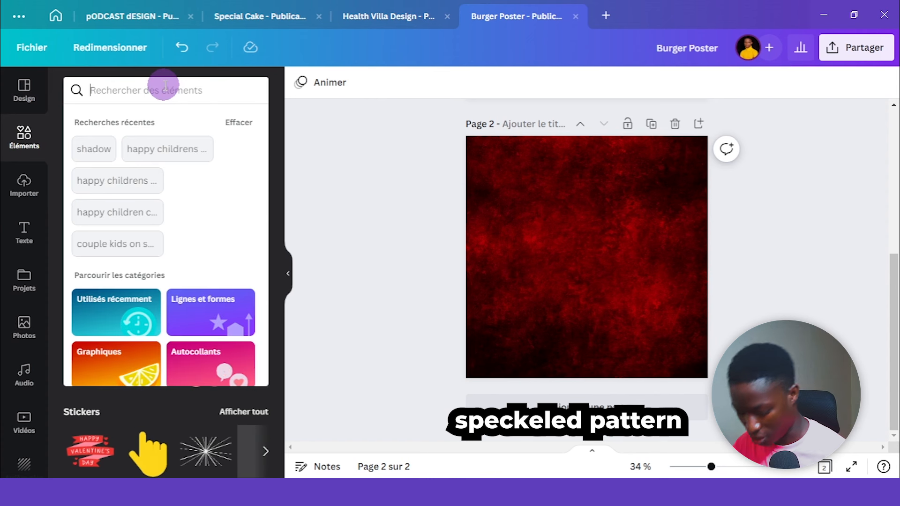
{"action": "type", "text": "speckeled pattern"}
{"action": "key", "text": "Return"}
{"action": "scroll", "coordinate": [306, 207], "scroll_direction": "up", "scroll_amount": 1}
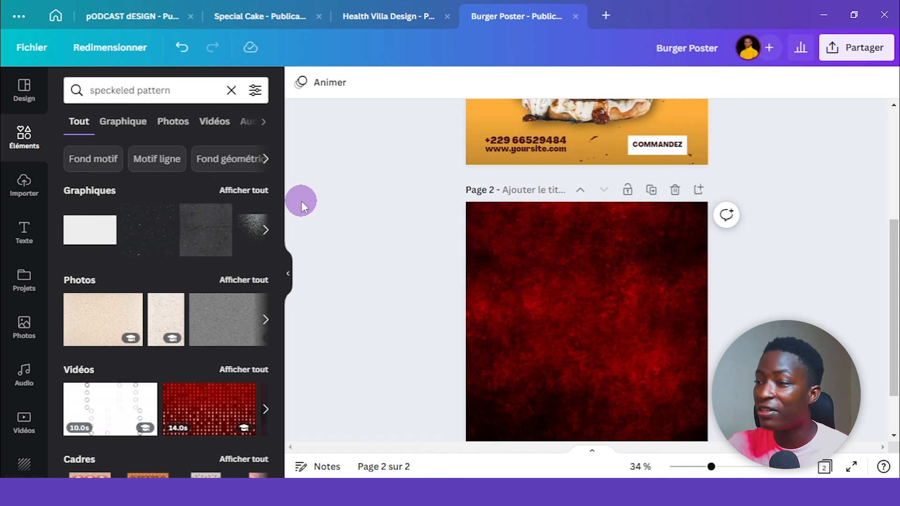
{"action": "left_click", "coordinate": [243, 193]}
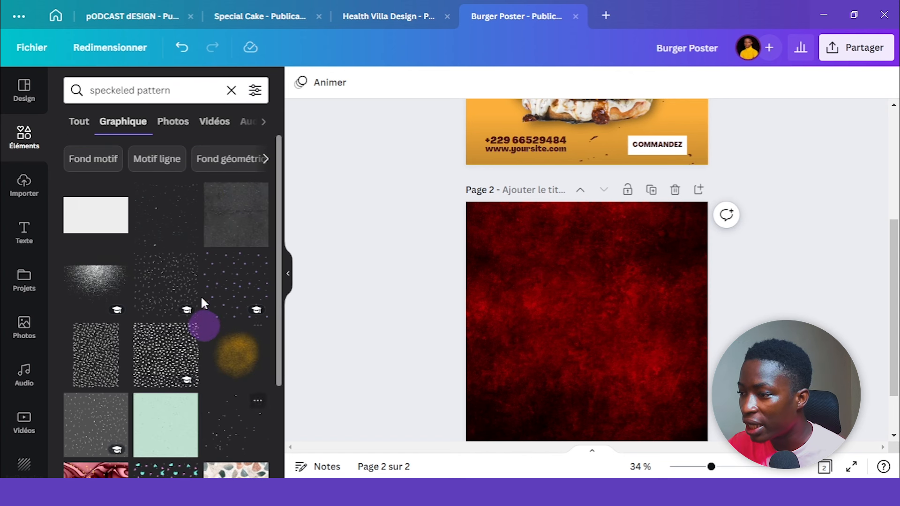
Step: Add the sparse black speckle graphic to page 2 and enlarge it to cover the whole page
{"action": "scroll", "coordinate": [202, 290], "scroll_direction": "down", "scroll_amount": 3}
{"action": "left_click", "coordinate": [225, 305]}
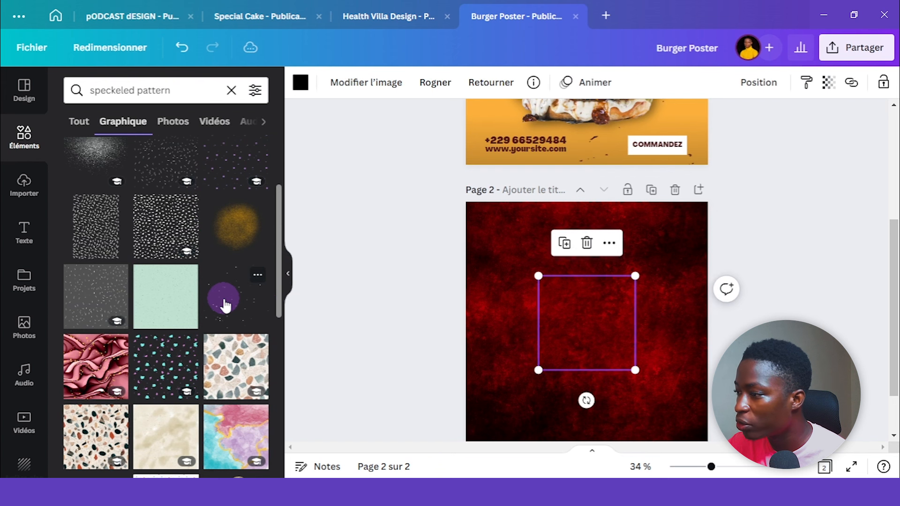
{"action": "left_click_drag", "start_coordinate": [539, 276], "coordinate": [366, 302]}
{"action": "left_click_drag", "start_coordinate": [632, 371], "coordinate": [695, 428]}
{"action": "left_click_drag", "start_coordinate": [597, 308], "coordinate": [590, 308]}
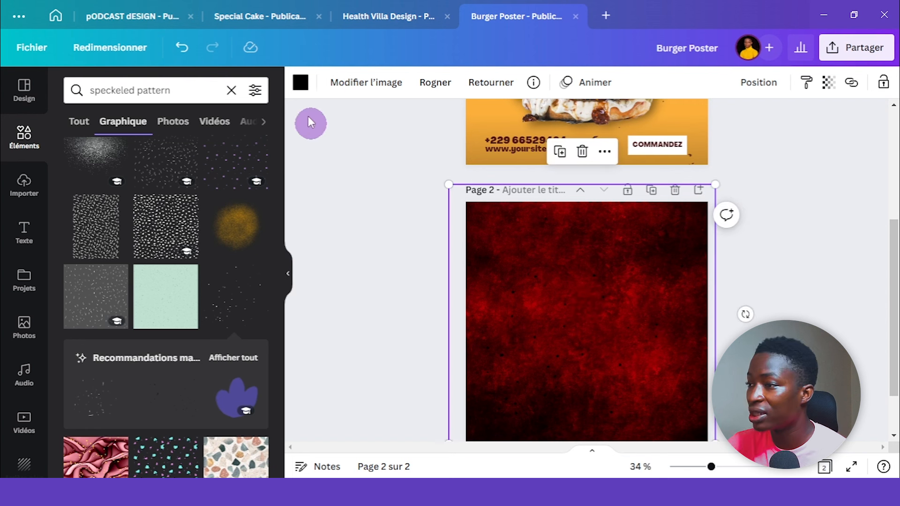
Step: Recolour the speckle graphic with the document's orange, #FBB03B
{"action": "left_click", "coordinate": [300, 84]}
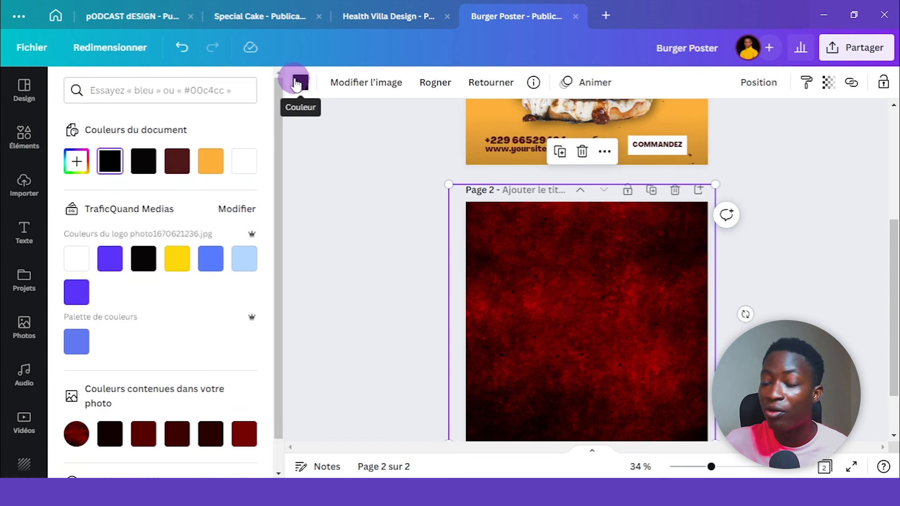
{"action": "left_click", "coordinate": [197, 94]}
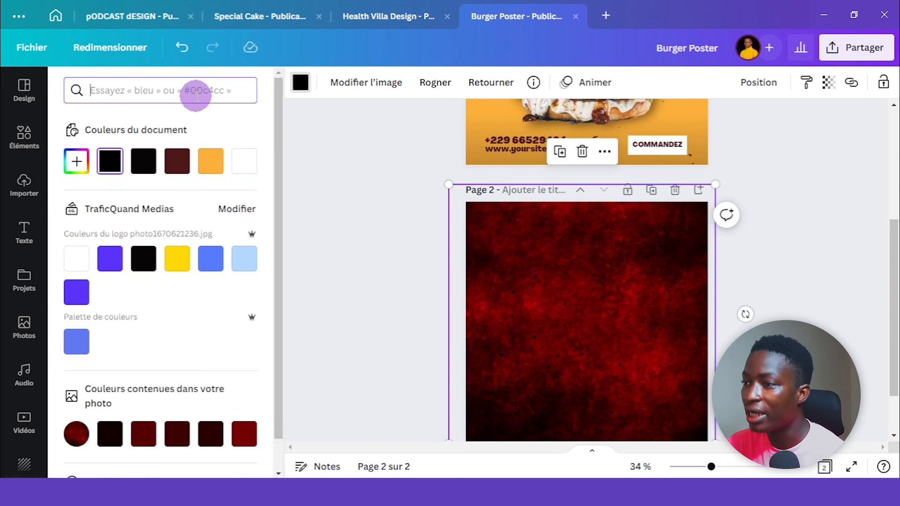
{"action": "left_click", "coordinate": [210, 161]}
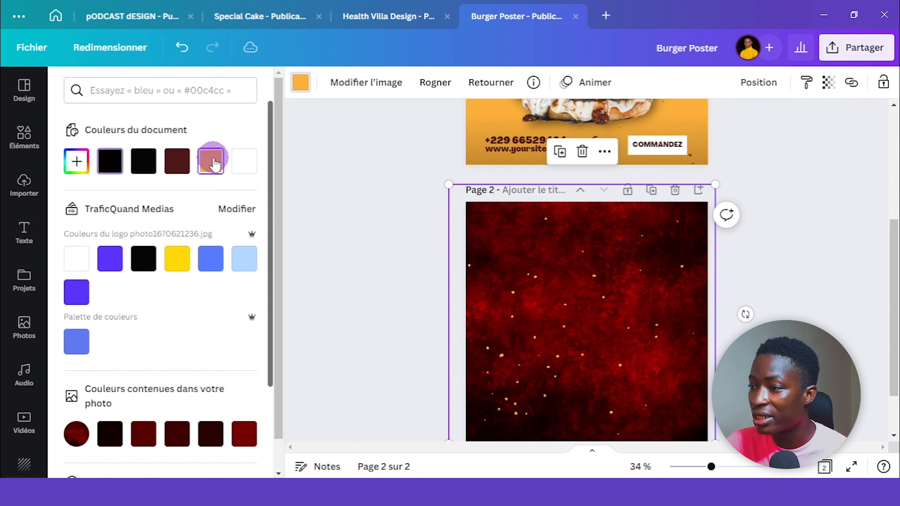
{"action": "left_click", "coordinate": [66, 169]}
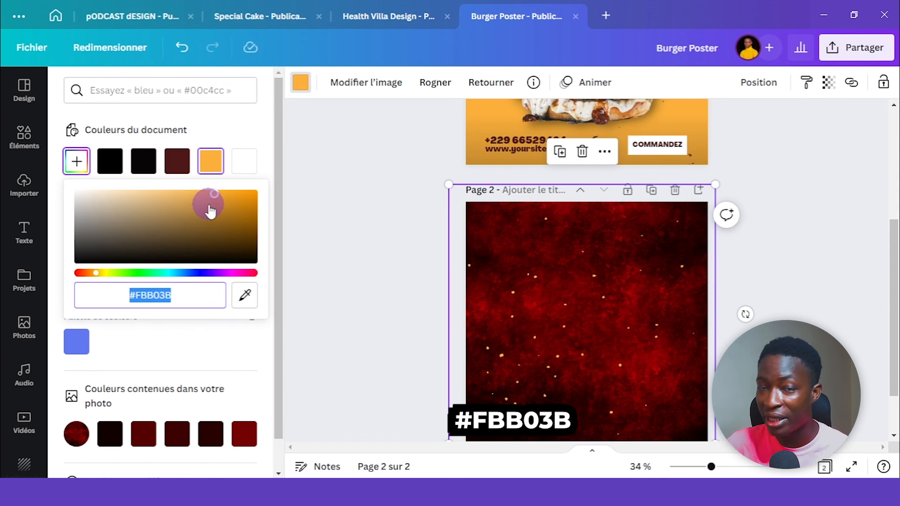
Step: Duplicate the speckle graphic and offset the two copies, one up and one down, to spread speckles over all of page 2
{"action": "left_click_drag", "start_coordinate": [626, 350], "coordinate": [633, 279]}
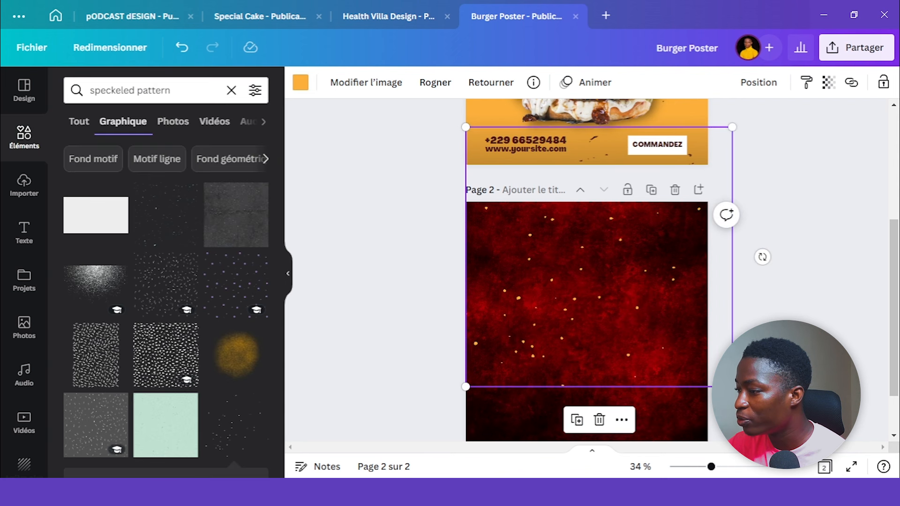
{"action": "left_click", "coordinate": [605, 308]}
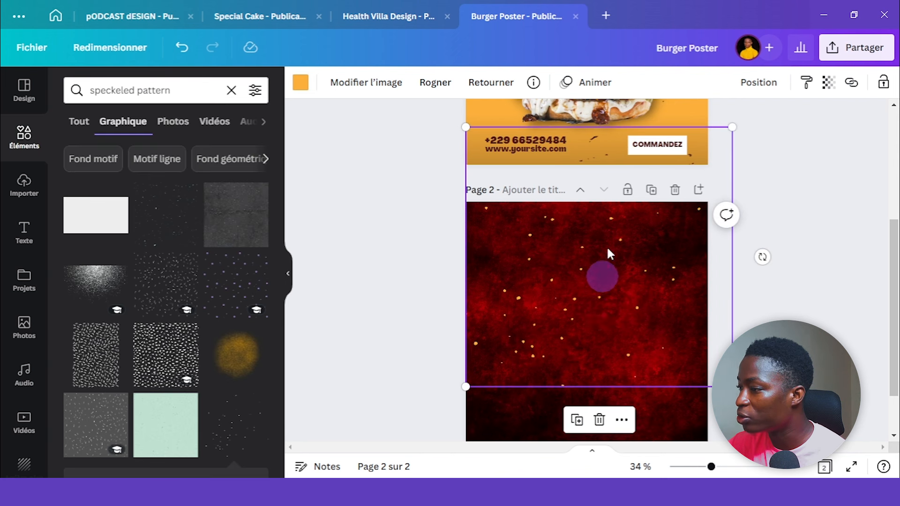
{"action": "left_click", "coordinate": [577, 420]}
{"action": "left_click_drag", "start_coordinate": [576, 297], "coordinate": [628, 335]}
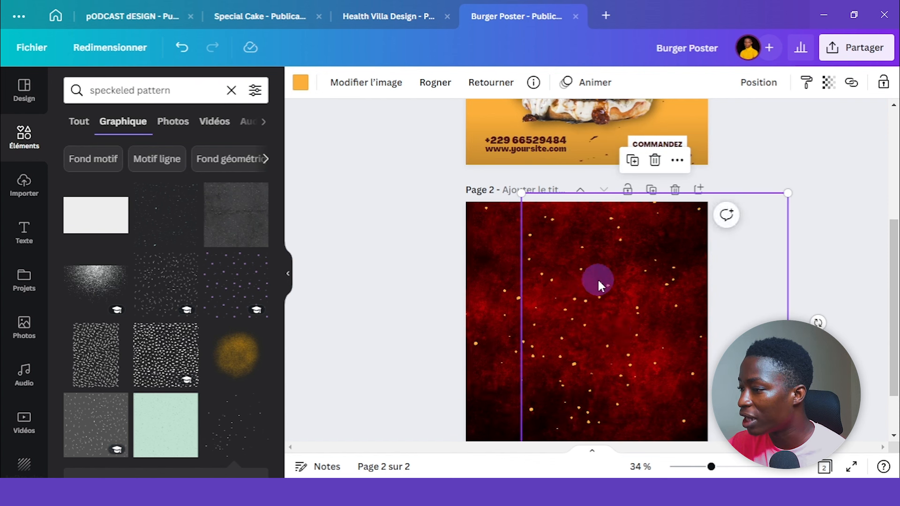
{"action": "left_click_drag", "start_coordinate": [605, 283], "coordinate": [497, 208]}
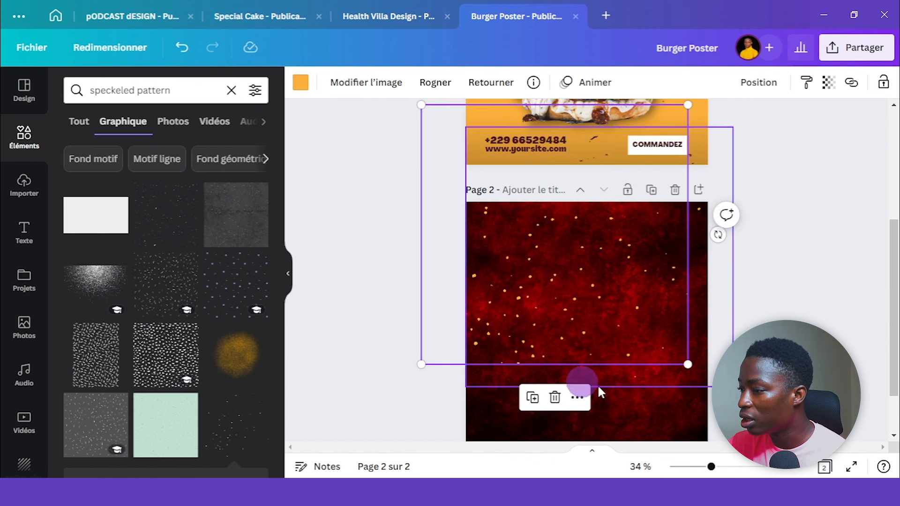
{"action": "left_click_drag", "start_coordinate": [623, 373], "coordinate": [666, 446]}
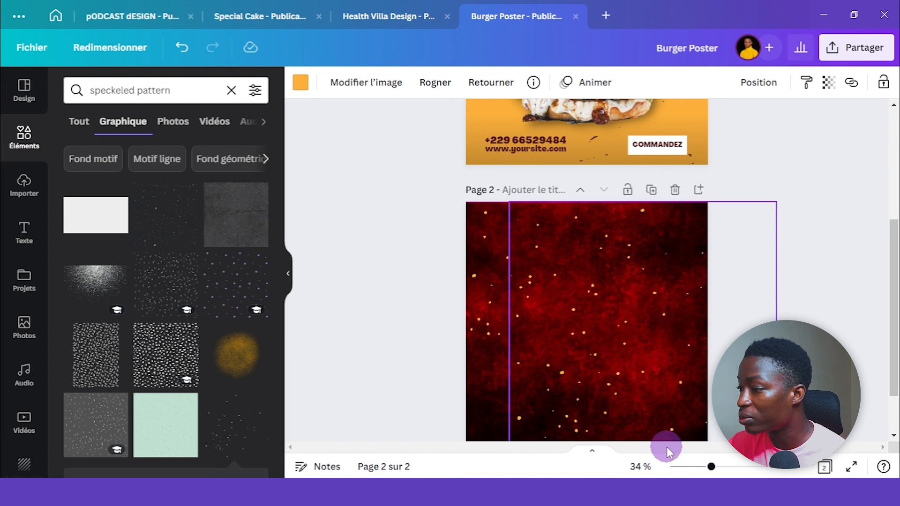
{"action": "left_click", "coordinate": [866, 290]}
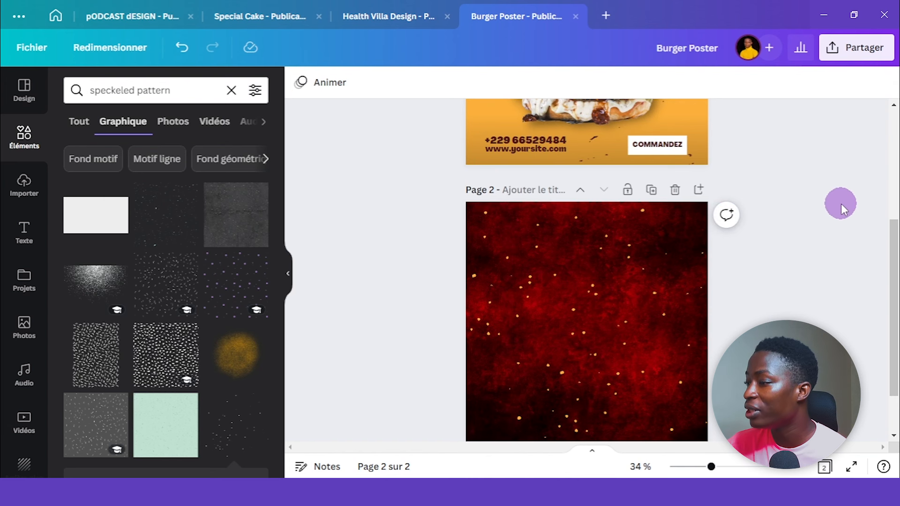
Step: Search the elements library for "grunge broke stroke" and list all the graphic results
{"action": "scroll", "coordinate": [841, 204], "scroll_direction": "down", "scroll_amount": 2}
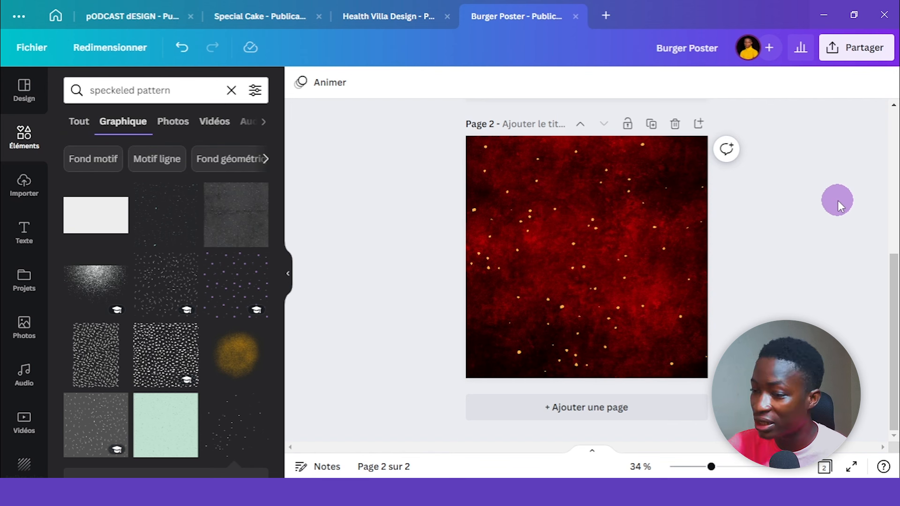
{"action": "scroll", "coordinate": [711, 233], "scroll_direction": "up", "scroll_amount": 8}
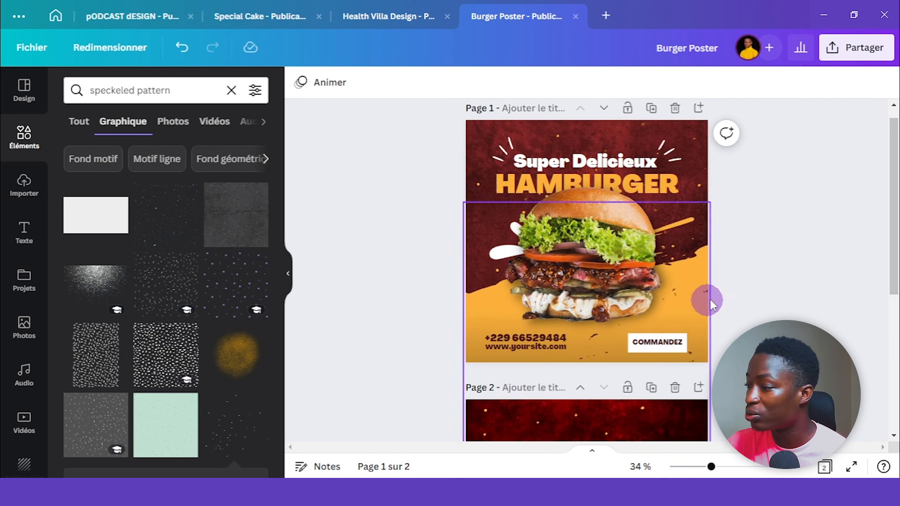
{"action": "scroll", "coordinate": [792, 286], "scroll_direction": "down", "scroll_amount": 2}
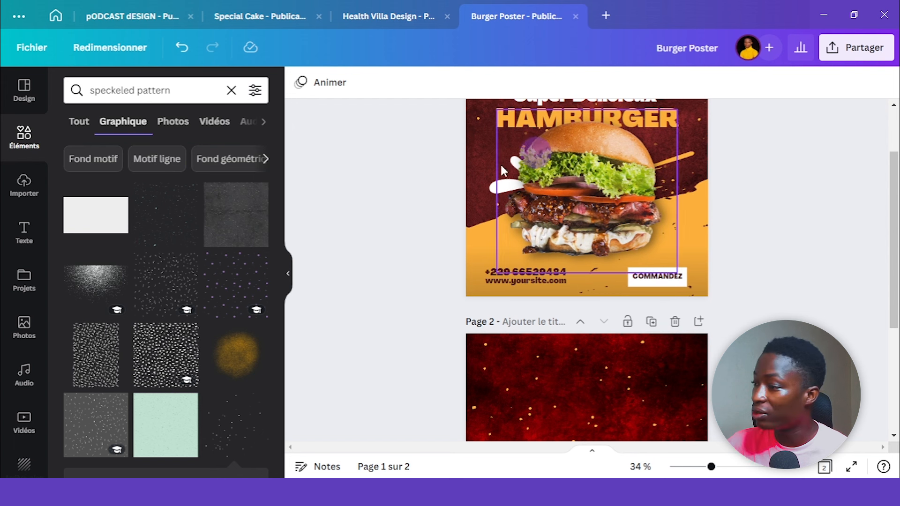
{"action": "scroll", "coordinate": [794, 241], "scroll_direction": "down", "scroll_amount": 6}
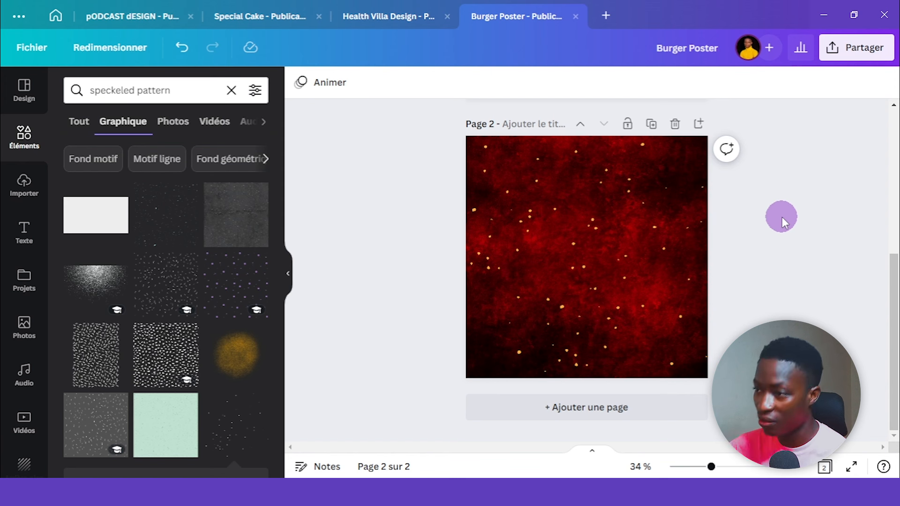
{"action": "left_click", "coordinate": [232, 90]}
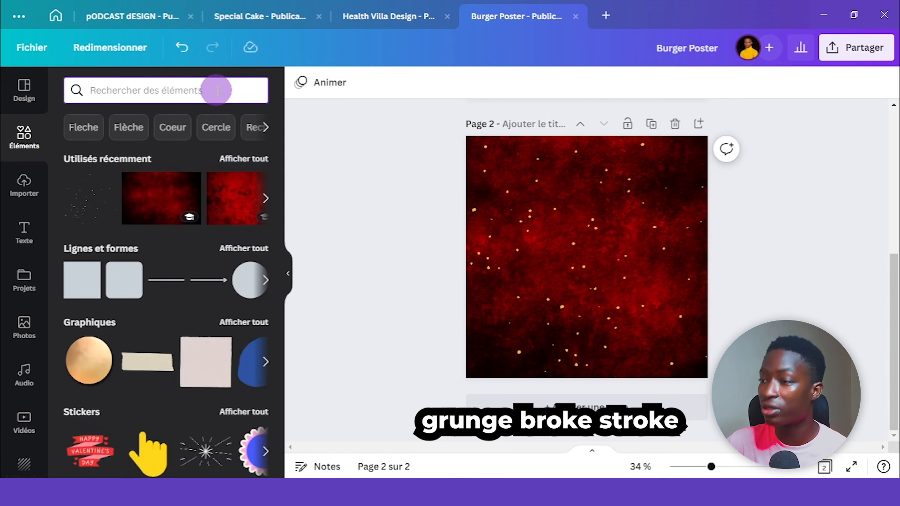
{"action": "type", "text": "grunge broke stroke"}
{"action": "key", "text": "Return"}
{"action": "left_click", "coordinate": [230, 193]}
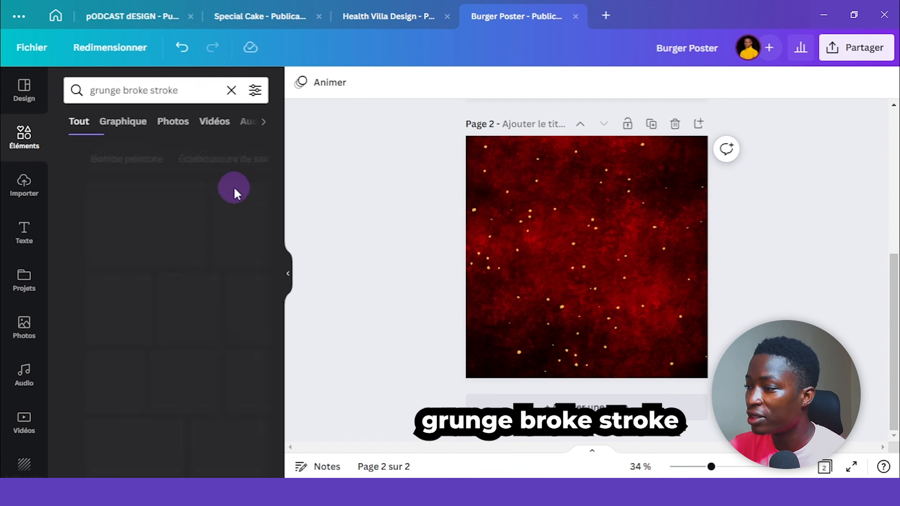
Step: Add the ragged orange brush stroke graphic to page 2 and enlarge it beyond the page's width
{"action": "scroll", "coordinate": [231, 200], "scroll_direction": "down", "scroll_amount": 5}
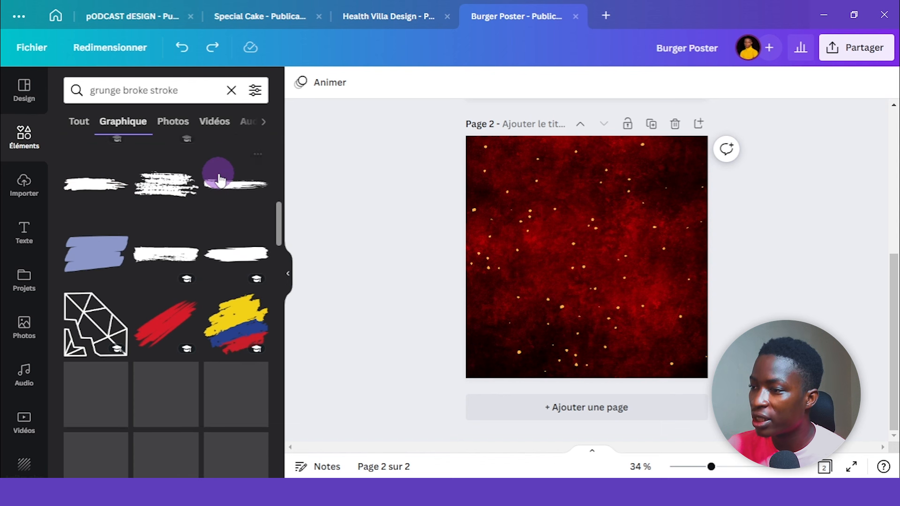
{"action": "scroll", "coordinate": [219, 180], "scroll_direction": "down", "scroll_amount": 6}
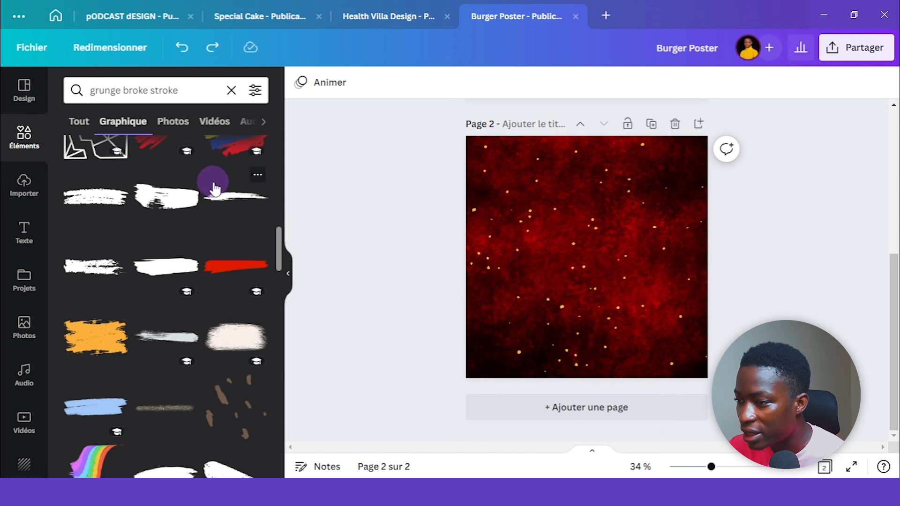
{"action": "left_click", "coordinate": [92, 277]}
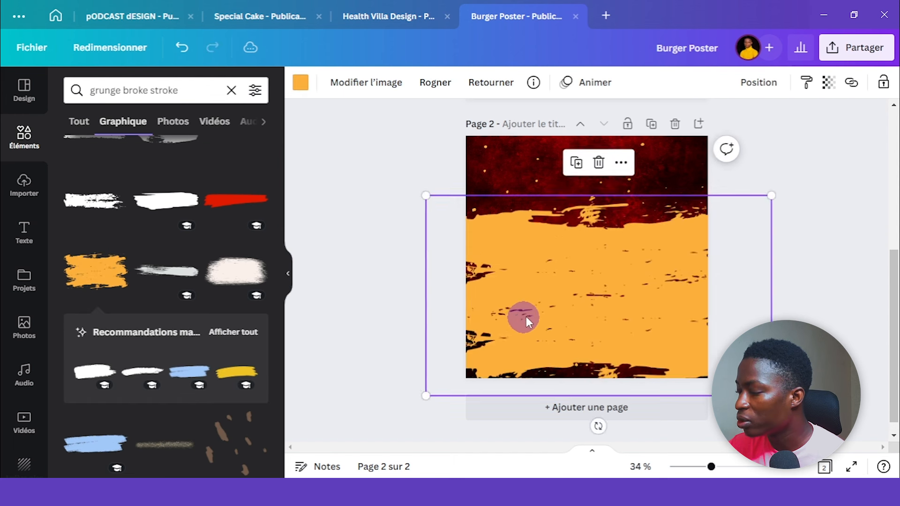
{"action": "left_click_drag", "start_coordinate": [523, 316], "coordinate": [547, 299]}
{"action": "mouse_move", "coordinate": [453, 379]}
{"action": "left_mouse_down"}
{"action": "mouse_move", "coordinate": [426, 404]}
{"action": "mouse_move", "coordinate": [413, 401]}
{"action": "left_mouse_up"}
Step: Tilt the orange brush stroke to rise toward the right and move it down to cover the lower part of page 2
{"action": "left_click_drag", "start_coordinate": [604, 431], "coordinate": [635, 425]}
{"action": "left_click_drag", "start_coordinate": [647, 337], "coordinate": [647, 380]}
{"action": "left_click", "coordinate": [832, 235]}
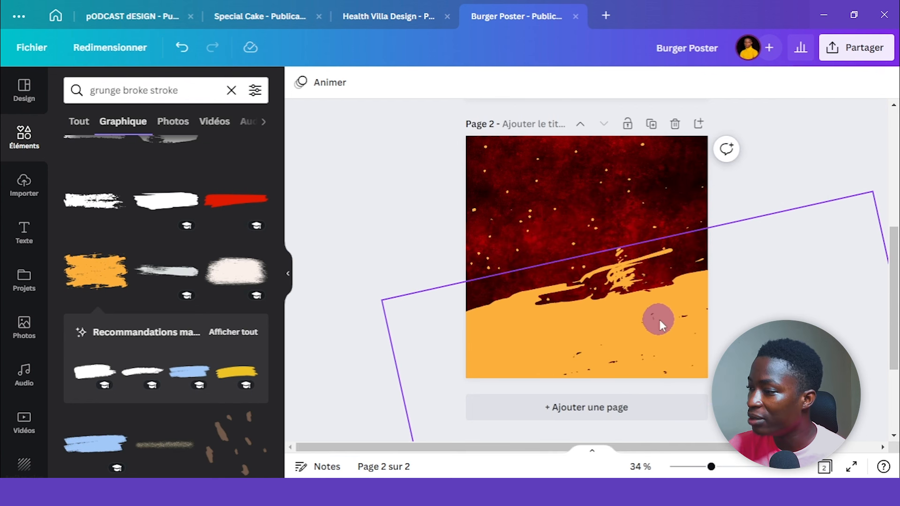
Step: Lock the orange brush stroke in place on page 2
{"action": "left_click", "coordinate": [595, 324]}
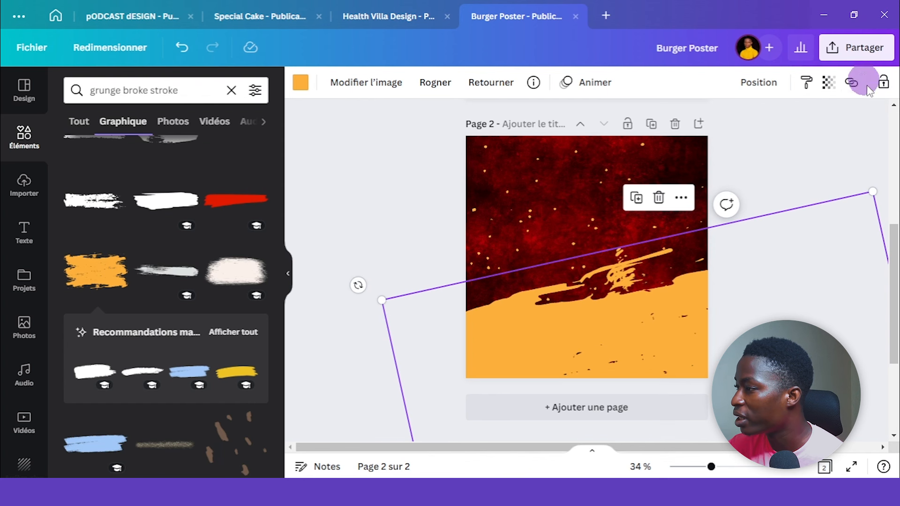
{"action": "left_click", "coordinate": [884, 82]}
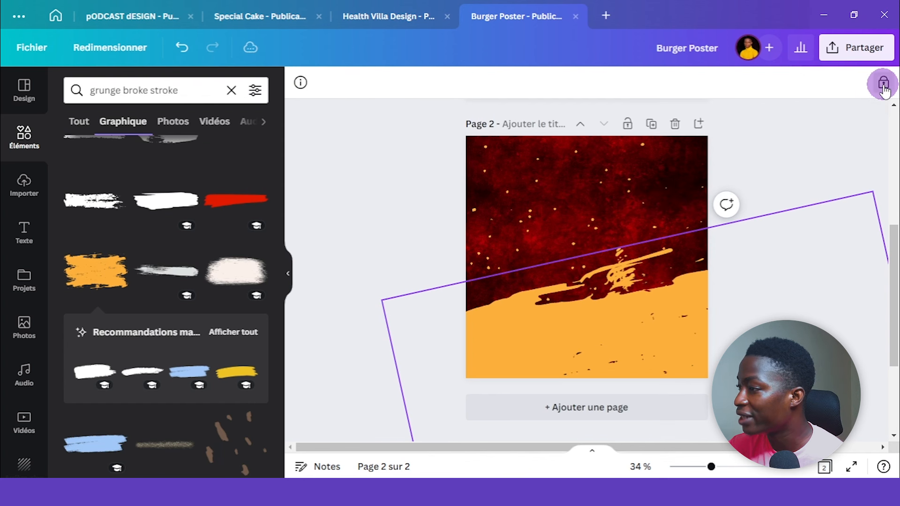
{"action": "left_click", "coordinate": [811, 144]}
Step: Add a text box to page 2 and enlarge its text to size 49,6
{"action": "scroll", "coordinate": [810, 144], "scroll_direction": "up", "scroll_amount": 4}
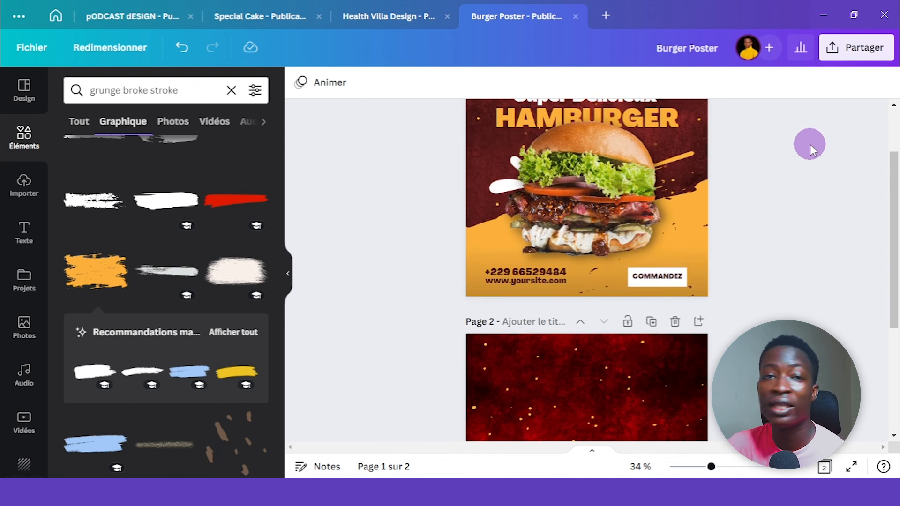
{"action": "scroll", "coordinate": [792, 186], "scroll_direction": "down", "scroll_amount": 3}
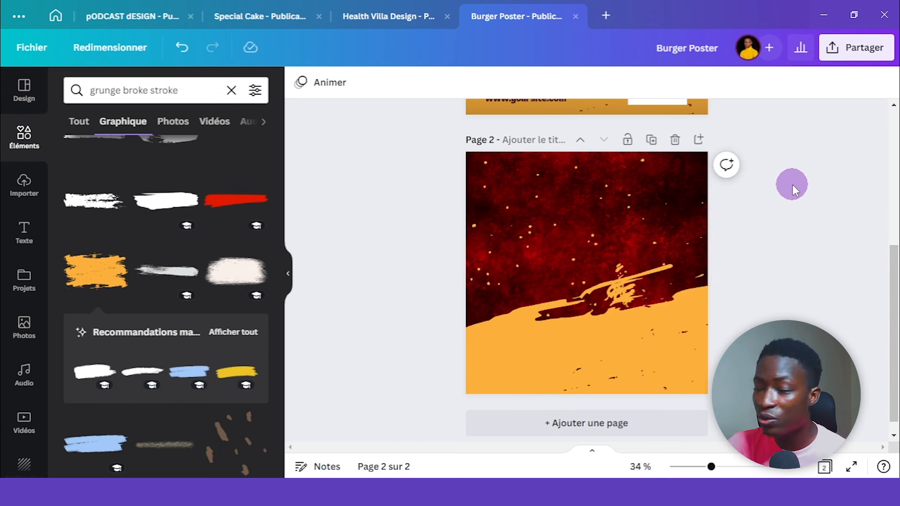
{"action": "scroll", "coordinate": [793, 184], "scroll_direction": "up", "scroll_amount": 4}
{"action": "scroll", "coordinate": [790, 184], "scroll_direction": "up", "scroll_amount": 1}
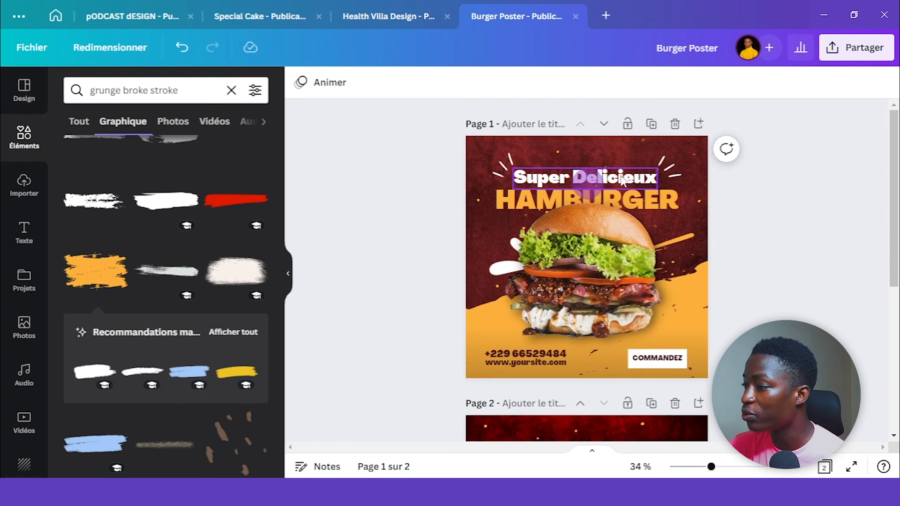
{"action": "scroll", "coordinate": [814, 173], "scroll_direction": "down", "scroll_amount": 5}
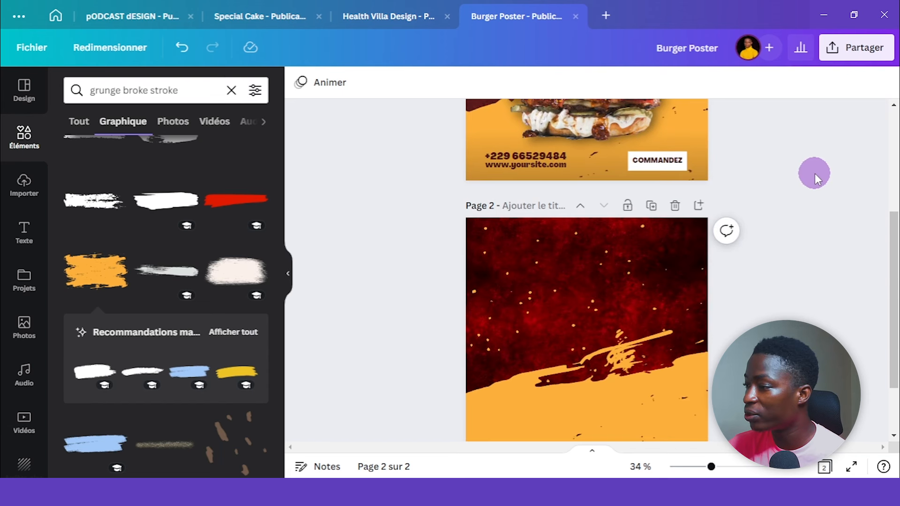
{"action": "key", "text": "t"}
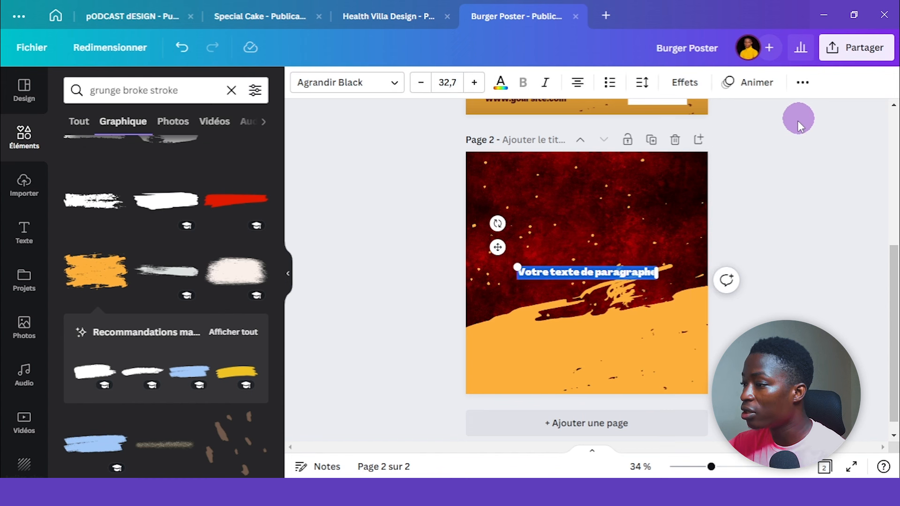
{"action": "left_click_drag", "start_coordinate": [518, 266], "coordinate": [445, 261]}
{"action": "left_click", "coordinate": [794, 187]}
Step: Replace the placeholder text with "Super Délicieux" and move it to the upper middle of the page 2 poster
{"action": "scroll", "coordinate": [794, 187], "scroll_direction": "up", "scroll_amount": 5}
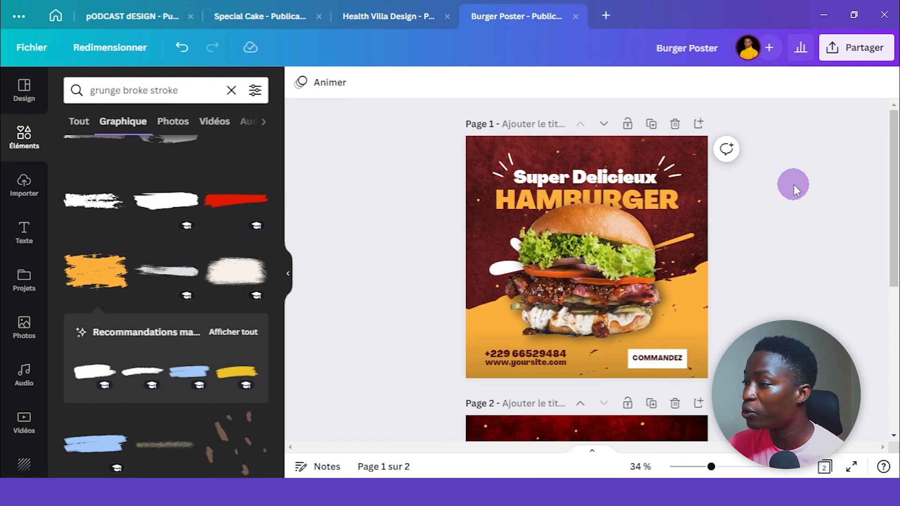
{"action": "scroll", "coordinate": [794, 185], "scroll_direction": "down", "scroll_amount": 5}
{"action": "left_click", "coordinate": [597, 252]}
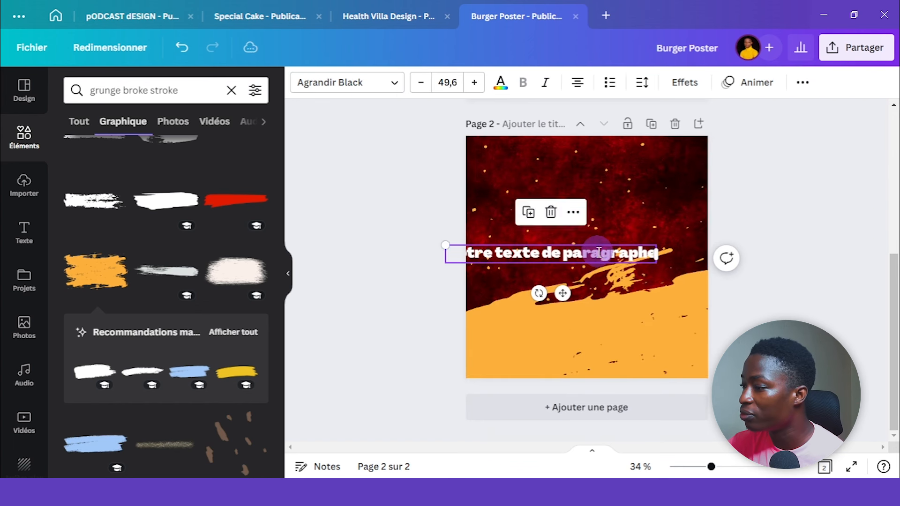
{"action": "left_click", "coordinate": [598, 252]}
{"action": "type", "text": "Super Délicieux"}
{"action": "left_click_drag", "start_coordinate": [565, 292], "coordinate": [606, 216]}
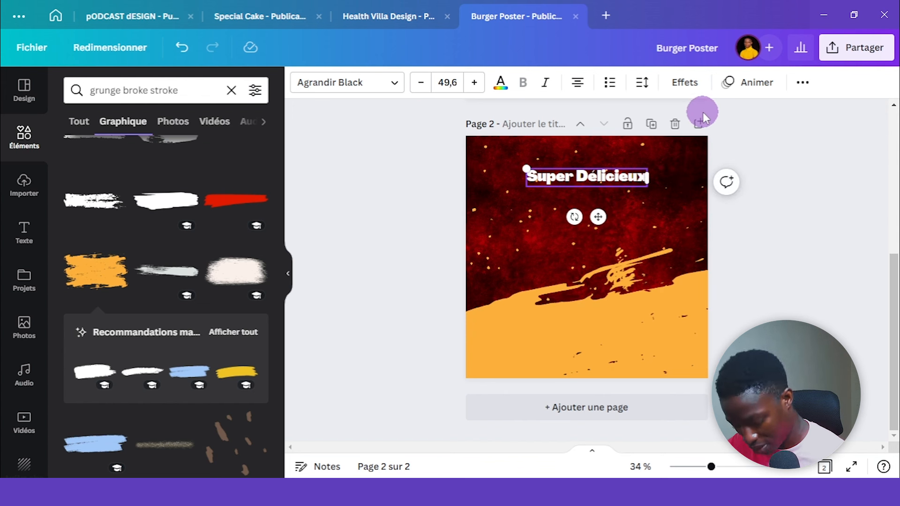
Step: Duplicate the "Super Délicieux" heading, place the copy directly beneath it and change its text to "HAMBURGER"
{"action": "key", "text": "ctrl+d"}
{"action": "left_click_drag", "start_coordinate": [623, 181], "coordinate": [617, 193]}
{"action": "double_click", "coordinate": [617, 194]}
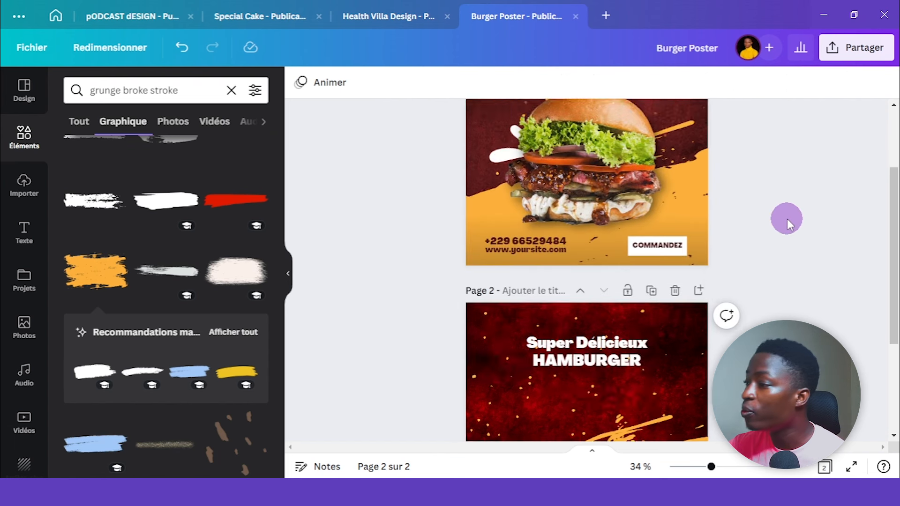
Step: Enlarge the "HAMBURGER" text on page 2 to size 76,9 and recolour it with the light orange document colour
{"action": "scroll", "coordinate": [787, 218], "scroll_direction": "up", "scroll_amount": 3}
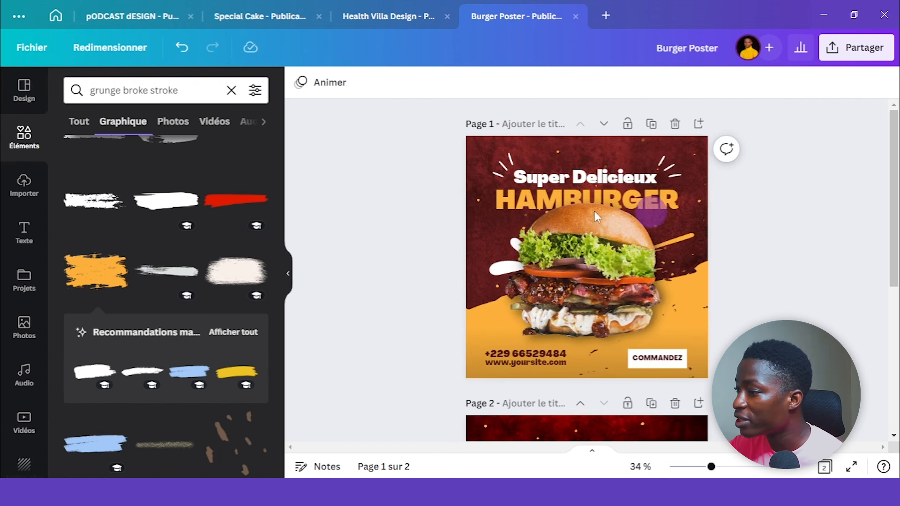
{"action": "scroll", "coordinate": [817, 222], "scroll_direction": "down", "scroll_amount": 4}
{"action": "double_click", "coordinate": [538, 276]}
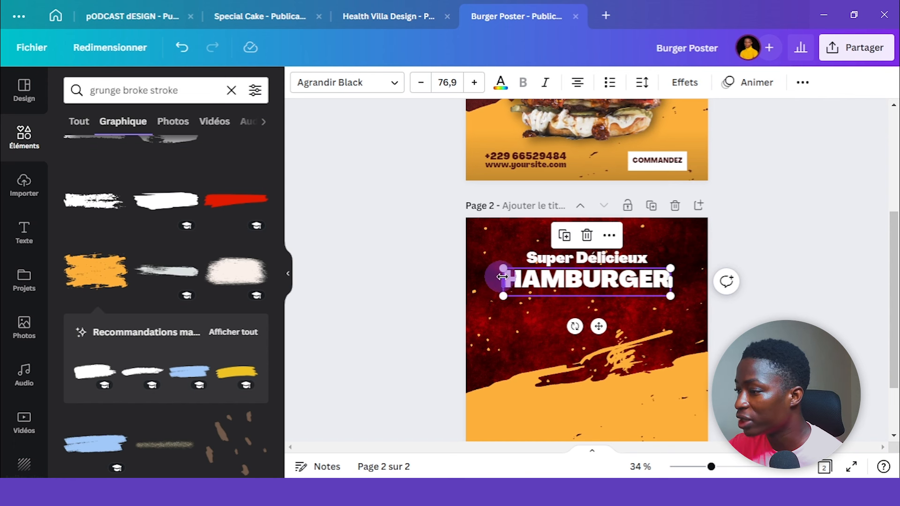
{"action": "left_click", "coordinate": [501, 87]}
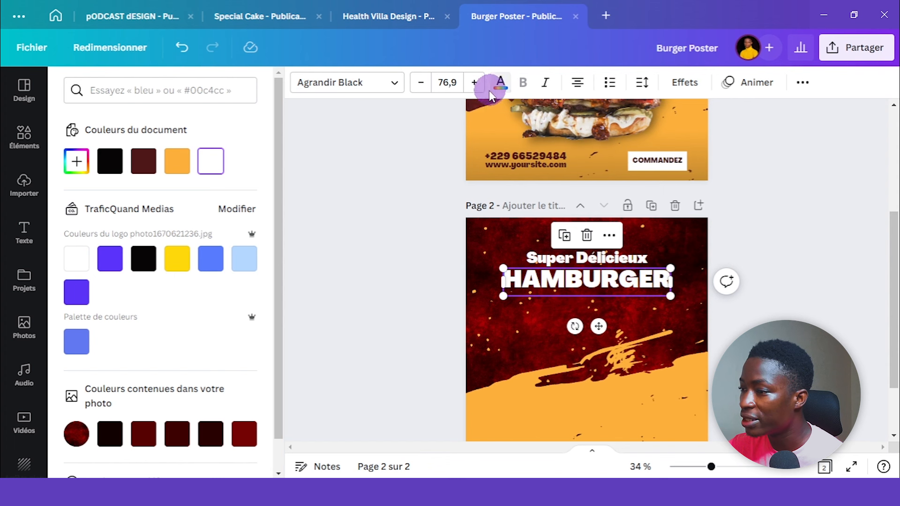
{"action": "left_click", "coordinate": [177, 161]}
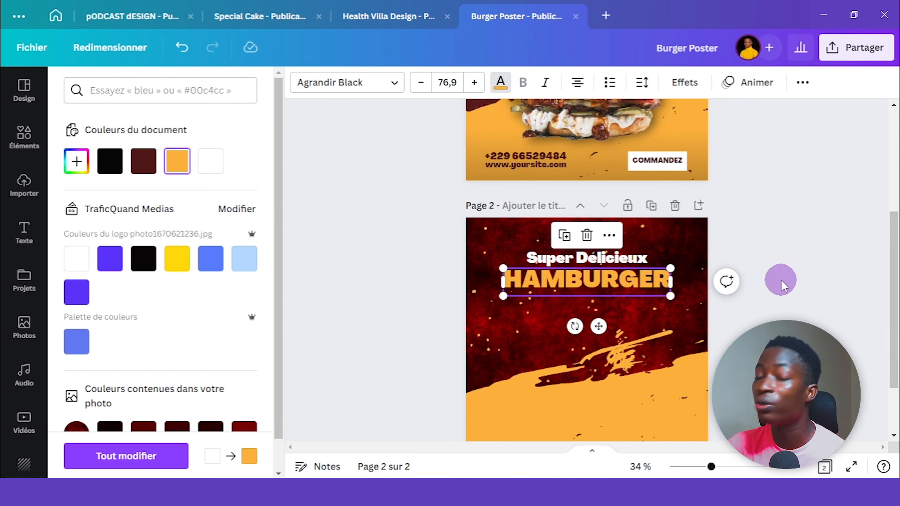
{"action": "left_click", "coordinate": [824, 254]}
Step: Compare with page 1 and enlarge the "HAMBURGER" text on page 2 to size 83
{"action": "scroll", "coordinate": [824, 255], "scroll_direction": "up", "scroll_amount": 4}
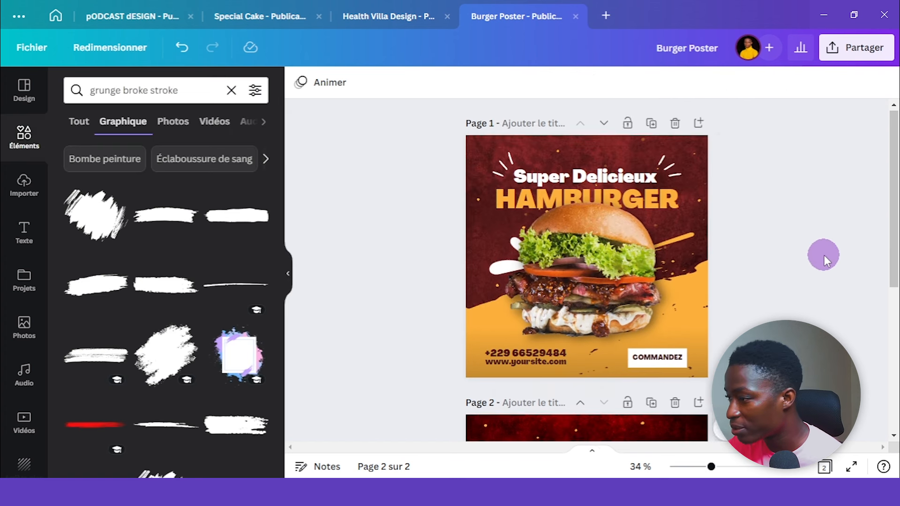
{"action": "scroll", "coordinate": [824, 256], "scroll_direction": "down", "scroll_amount": 5}
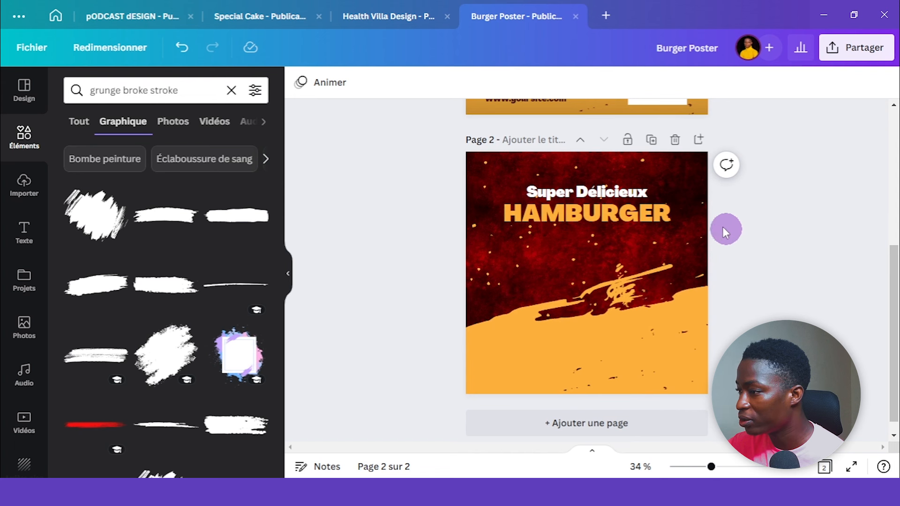
{"action": "left_click", "coordinate": [663, 224]}
{"action": "left_click_drag", "start_coordinate": [669, 228], "coordinate": [677, 232]}
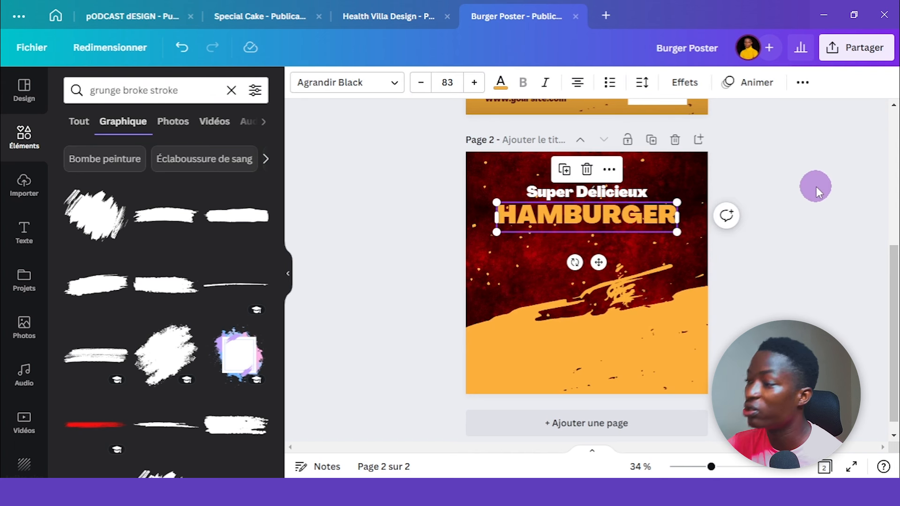
{"action": "left_click", "coordinate": [817, 186]}
Step: Search the graphic elements for "SPLASH"
{"action": "scroll", "coordinate": [817, 187], "scroll_direction": "up", "scroll_amount": 1}
{"action": "scroll", "coordinate": [817, 187], "scroll_direction": "up", "scroll_amount": 5}
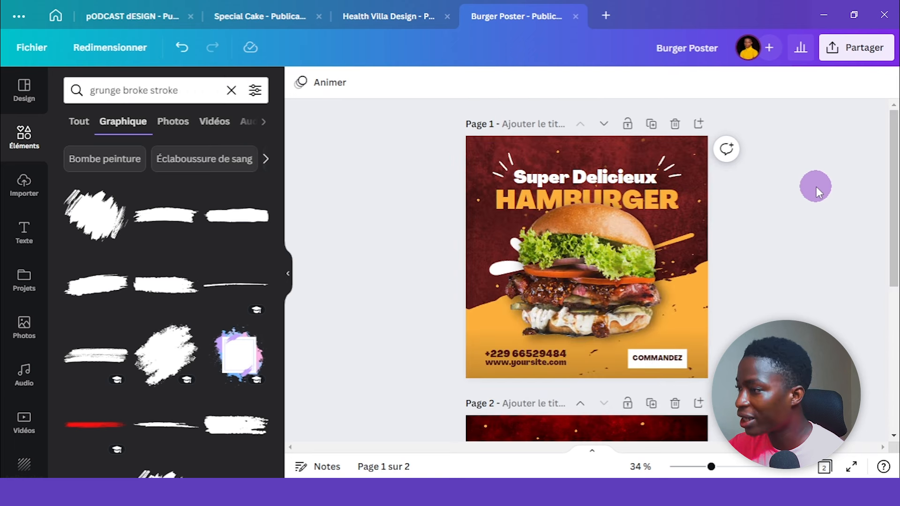
{"action": "scroll", "coordinate": [804, 221], "scroll_direction": "down", "scroll_amount": 3}
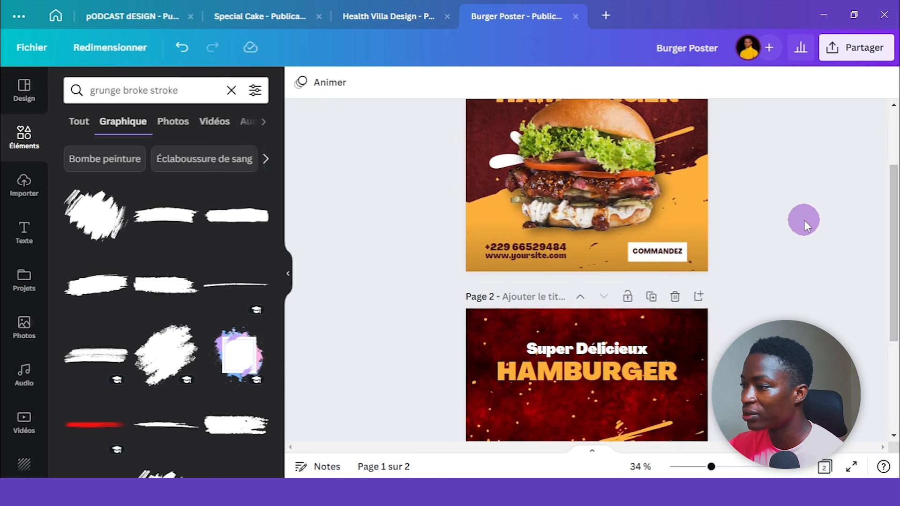
{"action": "scroll", "coordinate": [898, 291], "scroll_direction": "up", "scroll_amount": 2}
{"action": "scroll", "coordinate": [897, 292], "scroll_direction": "up", "scroll_amount": 1}
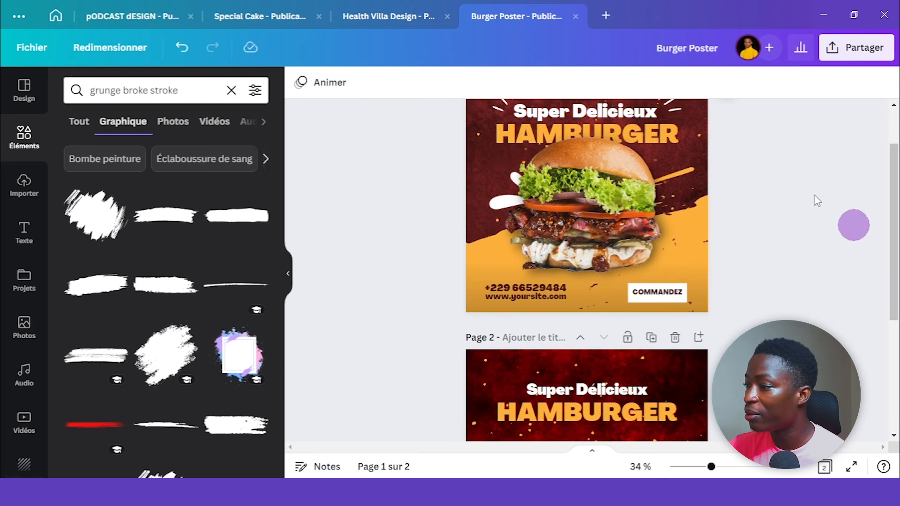
{"action": "scroll", "coordinate": [819, 312], "scroll_direction": "down", "scroll_amount": 3}
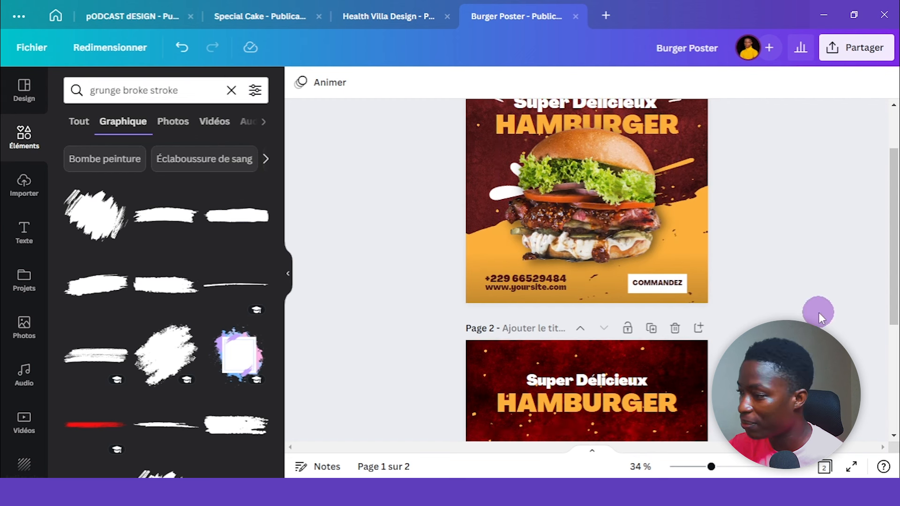
{"action": "left_click", "coordinate": [105, 90]}
{"action": "triple_click", "coordinate": [106, 91]}
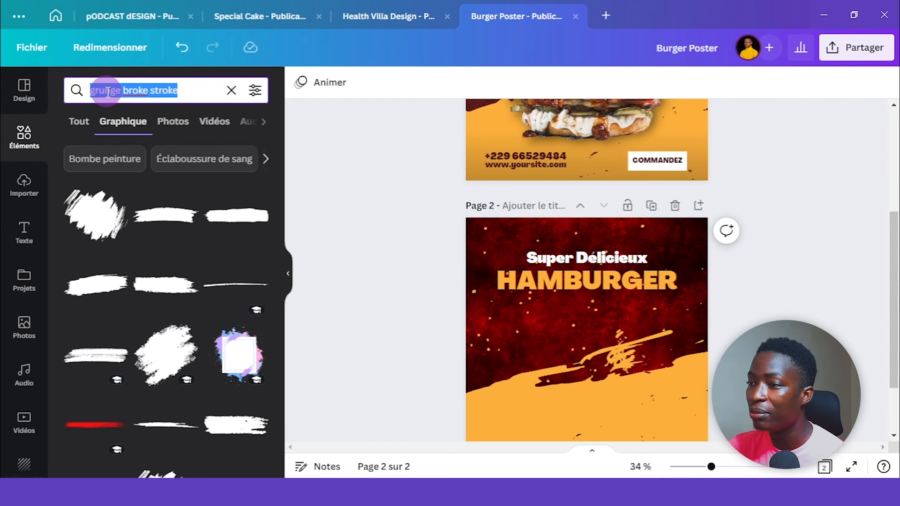
{"action": "type", "text": "SPLASH"}
{"action": "key", "text": "Return"}
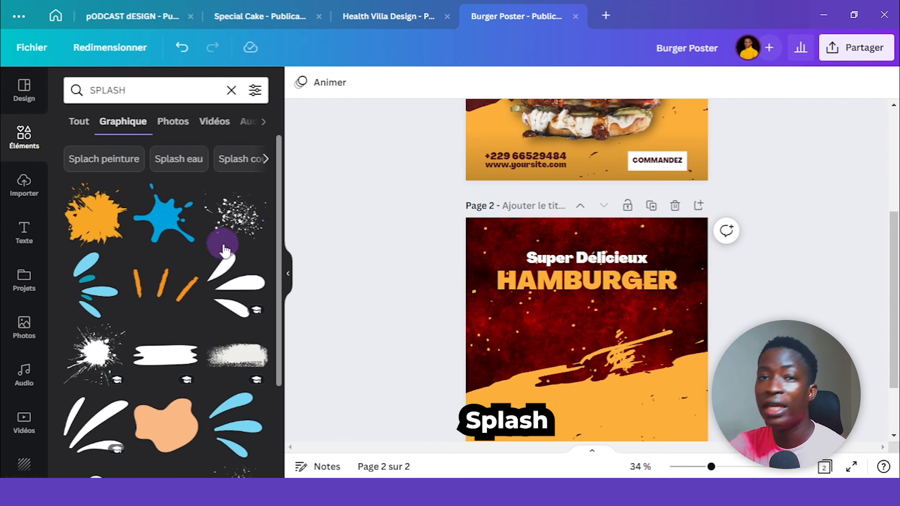
Step: Add the graphic of three orange dashes to page 2 and recolour it white
{"action": "left_click", "coordinate": [164, 288]}
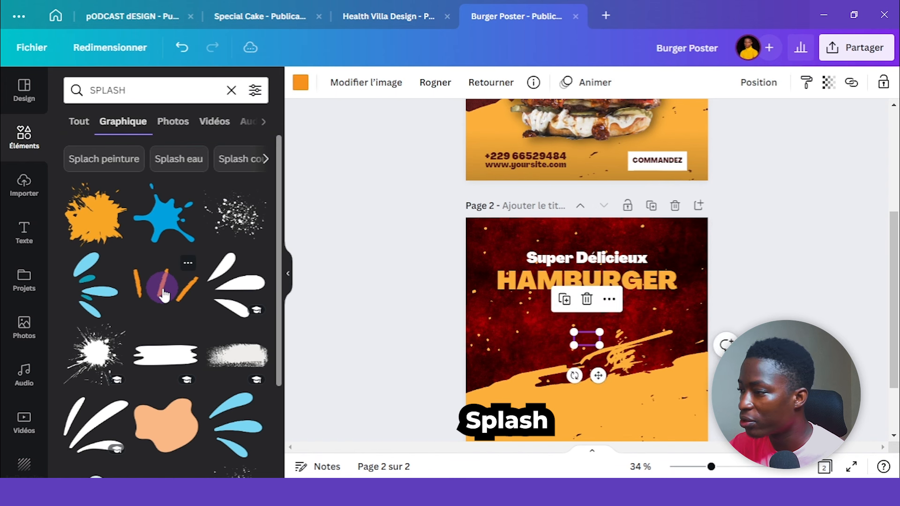
{"action": "left_click", "coordinate": [301, 83]}
{"action": "left_click", "coordinate": [244, 159]}
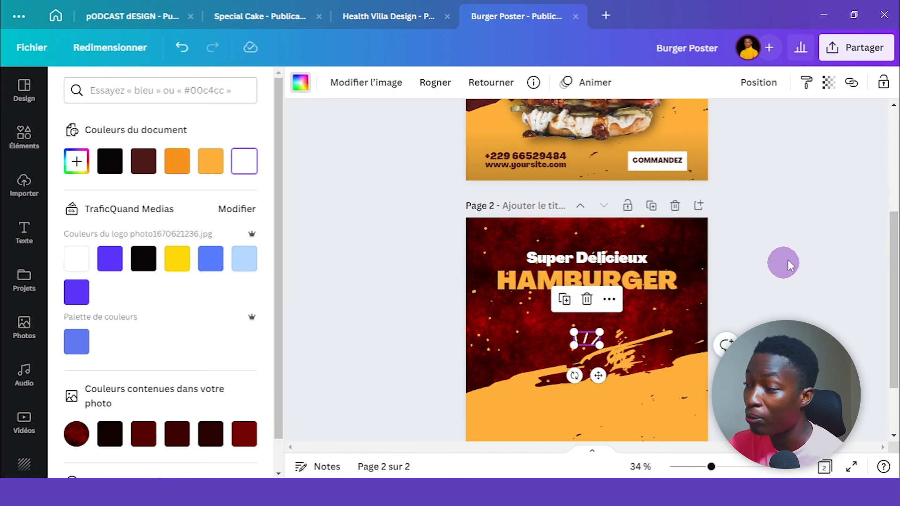
Step: Rotate the white dashes graphic clockwise to fan toward the upper right and shrink it slightly
{"action": "scroll", "coordinate": [788, 259], "scroll_direction": "up", "scroll_amount": 5}
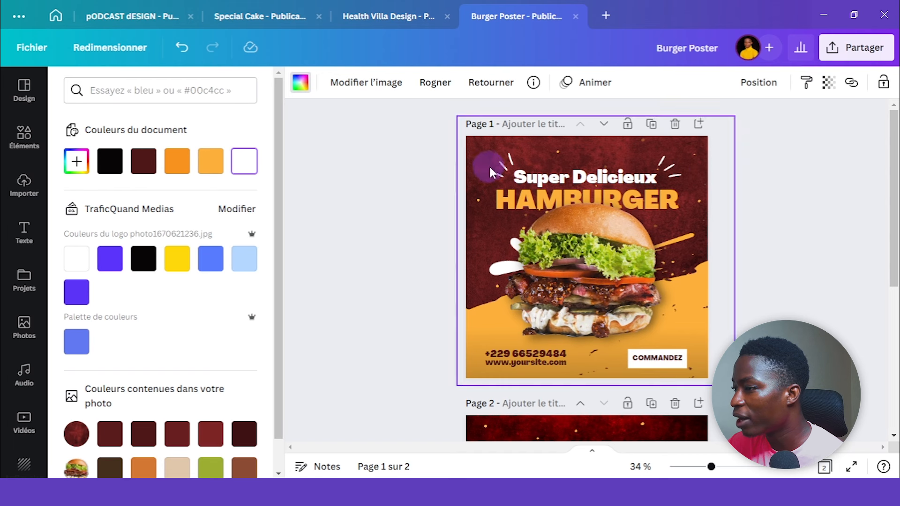
{"action": "scroll", "coordinate": [790, 183], "scroll_direction": "down", "scroll_amount": 5}
{"action": "left_click_drag", "start_coordinate": [567, 303], "coordinate": [556, 280]}
{"action": "left_click_drag", "start_coordinate": [600, 262], "coordinate": [593, 258]}
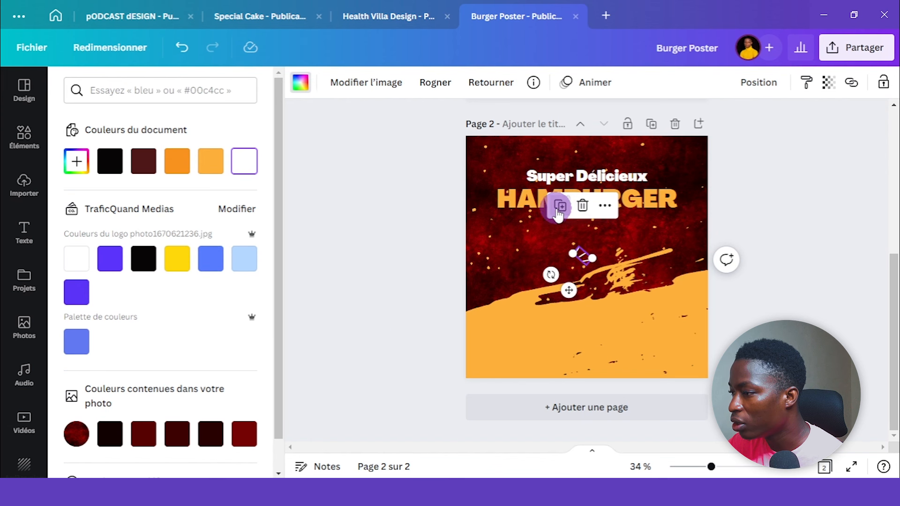
Step: Duplicate the white dashes and set one at each end of "Super Délicieux", both fanning outward
{"action": "left_click", "coordinate": [559, 213]}
{"action": "left_click_drag", "start_coordinate": [571, 292], "coordinate": [638, 202]}
{"action": "left_click", "coordinate": [581, 257]}
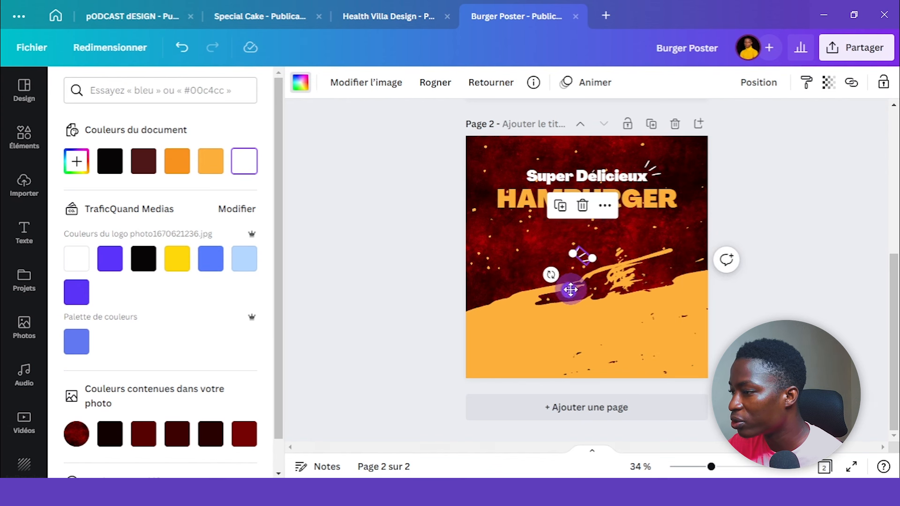
{"action": "left_click_drag", "start_coordinate": [557, 285], "coordinate": [553, 172]}
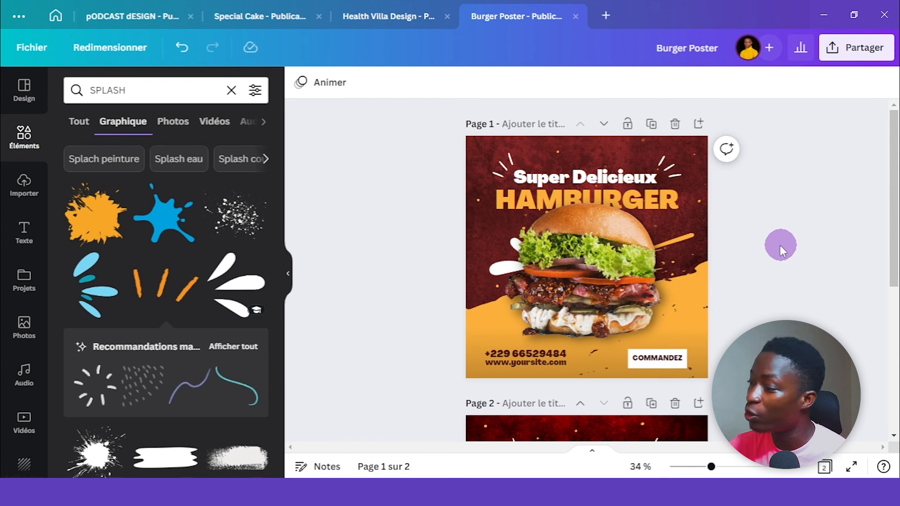
Step: Search the photo library for "hAMBURGER" to find a burger cutout like the one on page 1
{"action": "scroll", "coordinate": [780, 246], "scroll_direction": "down", "scroll_amount": 4}
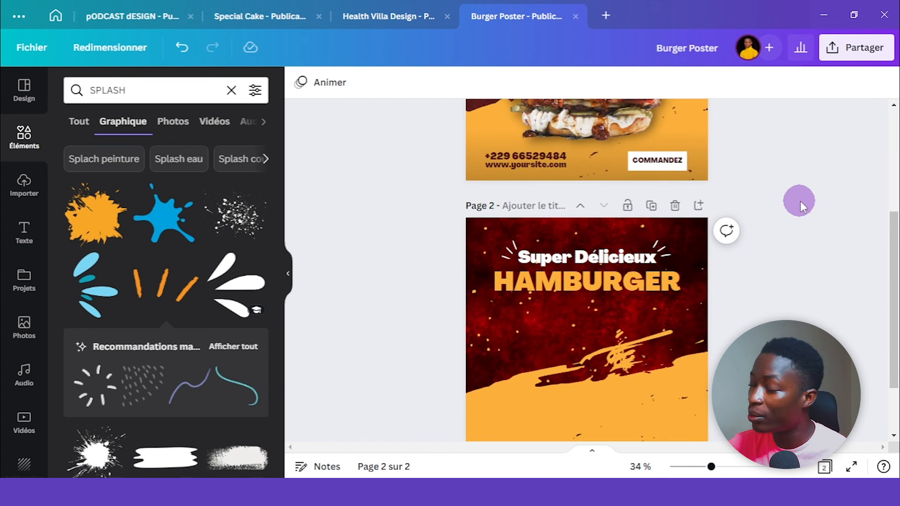
{"action": "scroll", "coordinate": [801, 201], "scroll_direction": "up", "scroll_amount": 3}
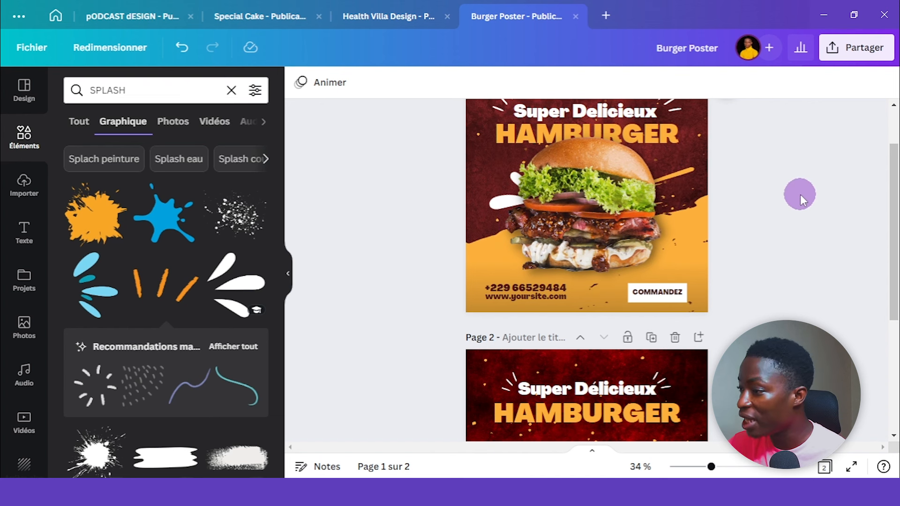
{"action": "scroll", "coordinate": [800, 195], "scroll_direction": "down", "scroll_amount": 4}
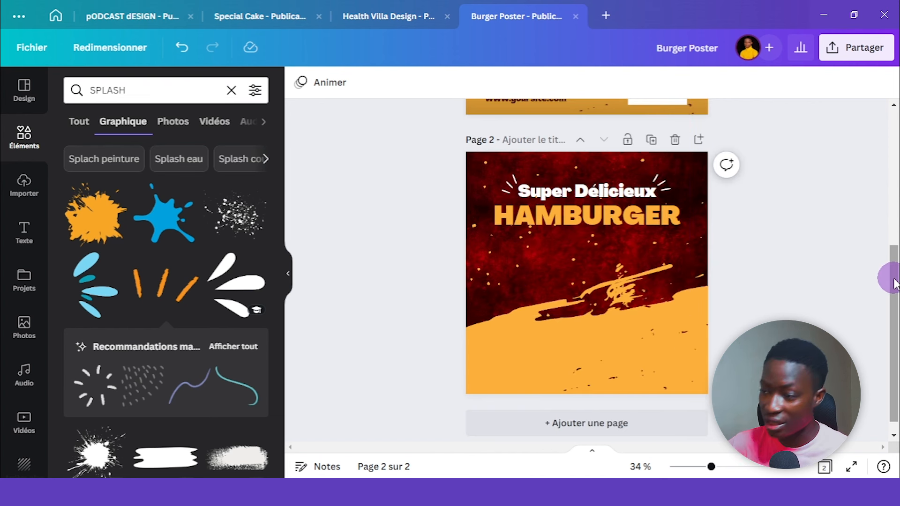
{"action": "left_click", "coordinate": [21, 326]}
{"action": "left_click", "coordinate": [145, 89]}
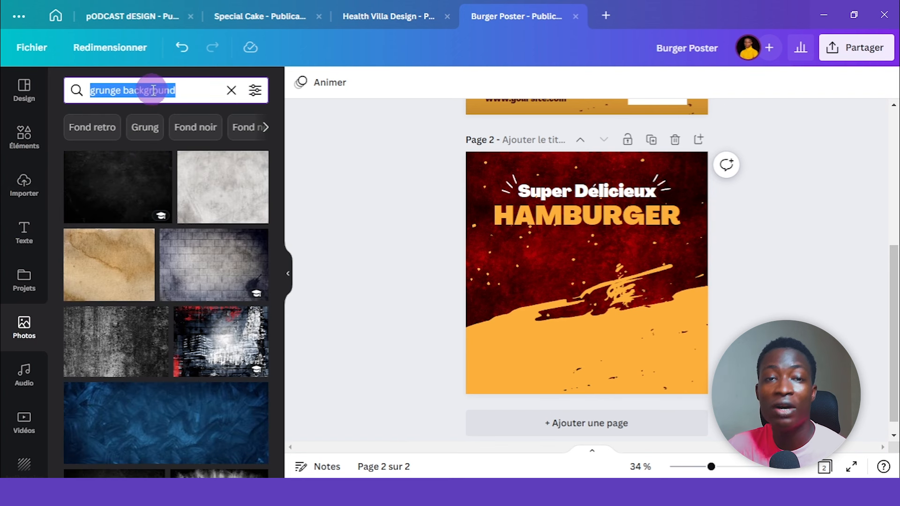
{"action": "type", "text": "hAMBURGER"}
{"action": "key", "text": "Return"}
{"action": "scroll", "coordinate": [834, 201], "scroll_direction": "down", "scroll_amount": 1}
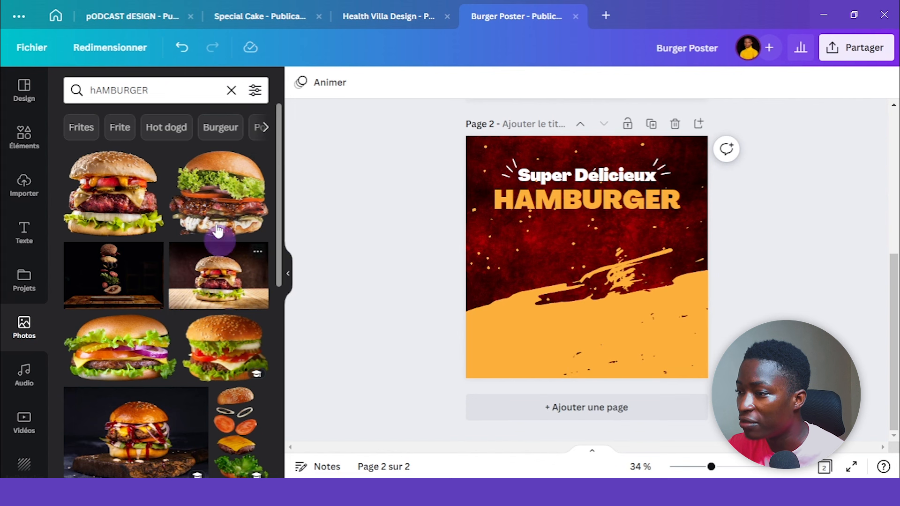
Step: Add the burger cutout with lettuce, tomato and white sauce to page 2 and bring it in front of the "HAMBURGER" heading
{"action": "left_click", "coordinate": [227, 205]}
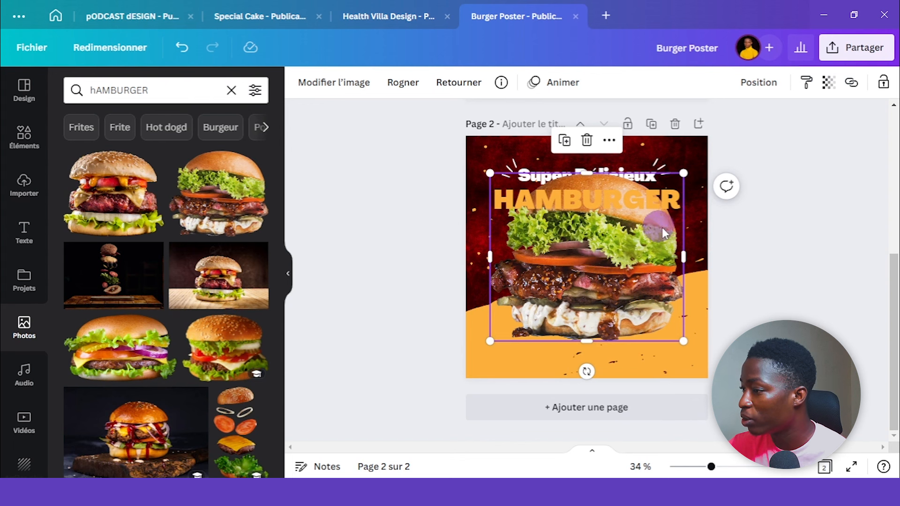
{"action": "left_click", "coordinate": [754, 83]}
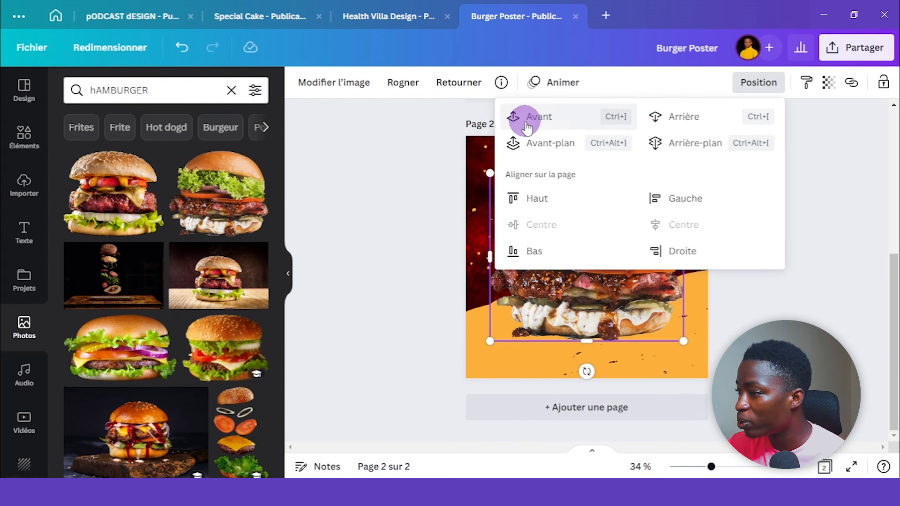
{"action": "left_click", "coordinate": [833, 192]}
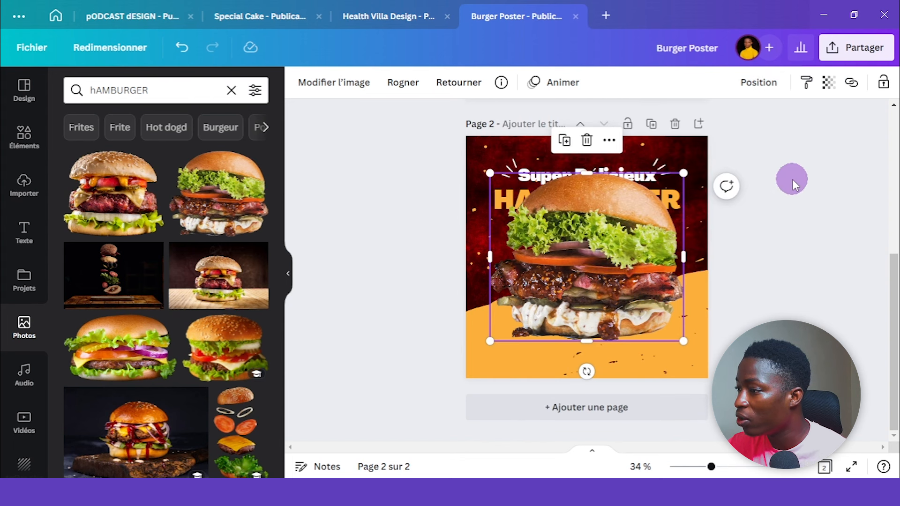
Step: Shrink the burger and centre it horizontally so the top of its bun just overlaps the "HAMBURGER" heading
{"action": "left_click_drag", "start_coordinate": [683, 174], "coordinate": [660, 195]}
{"action": "left_click_drag", "start_coordinate": [558, 262], "coordinate": [587, 249]}
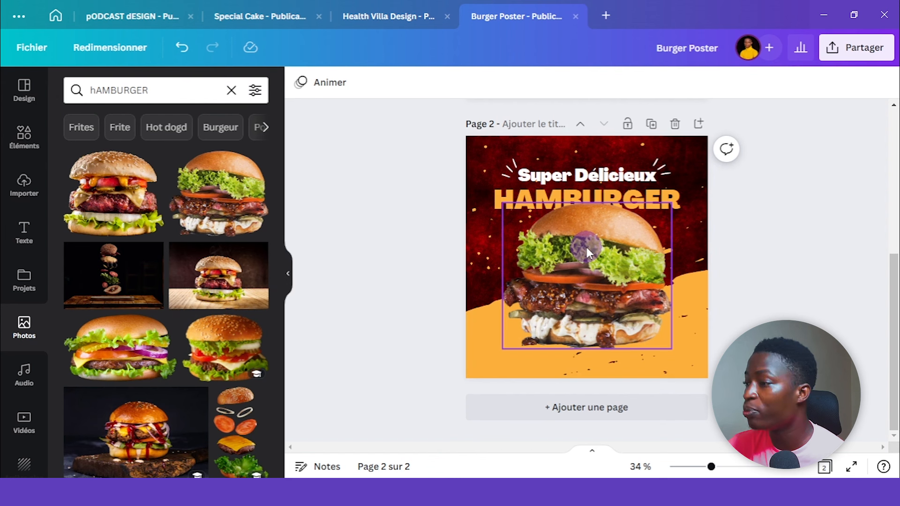
{"action": "left_click_drag", "start_coordinate": [630, 266], "coordinate": [626, 263]}
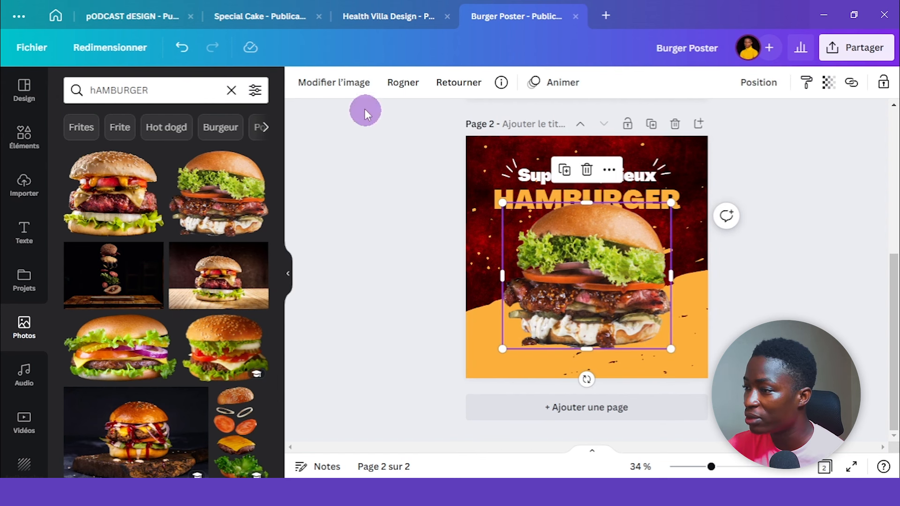
Step: Apply the Déposer drop shadow effect to the burger photo on page 2
{"action": "left_click", "coordinate": [348, 84]}
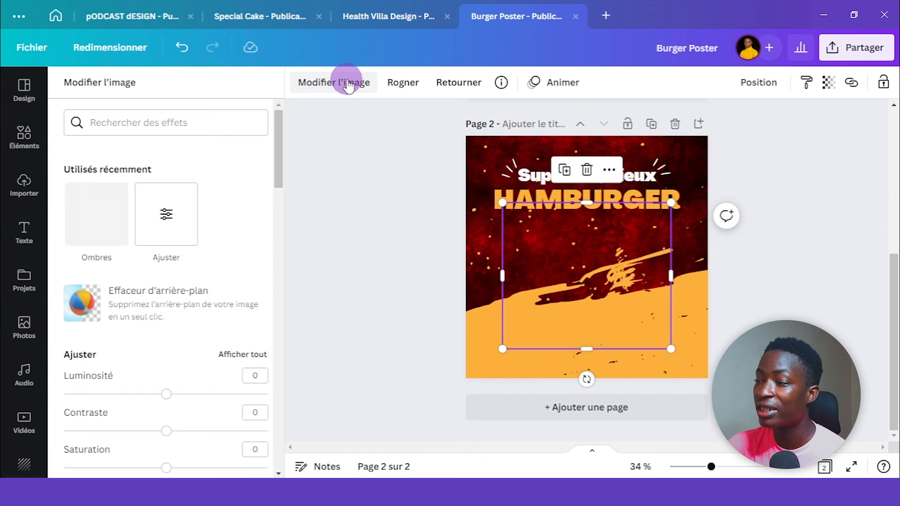
{"action": "left_click", "coordinate": [97, 214]}
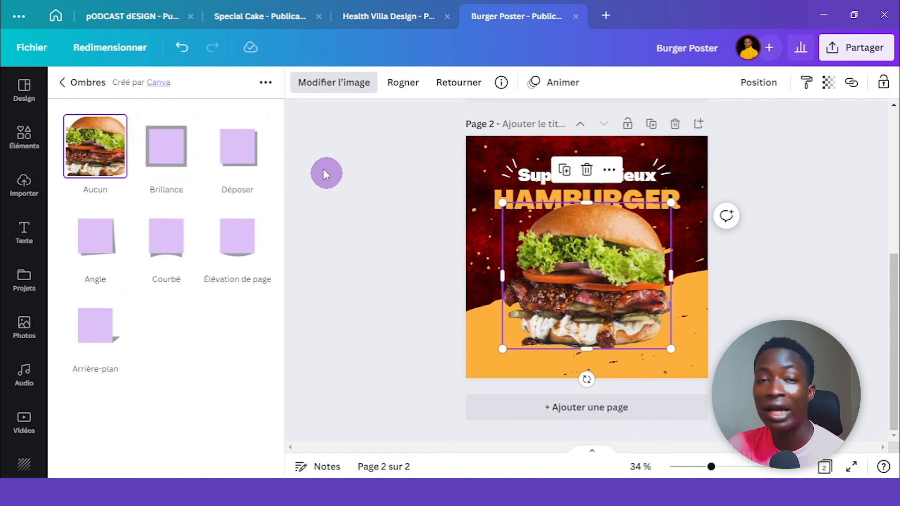
{"action": "left_click", "coordinate": [247, 154]}
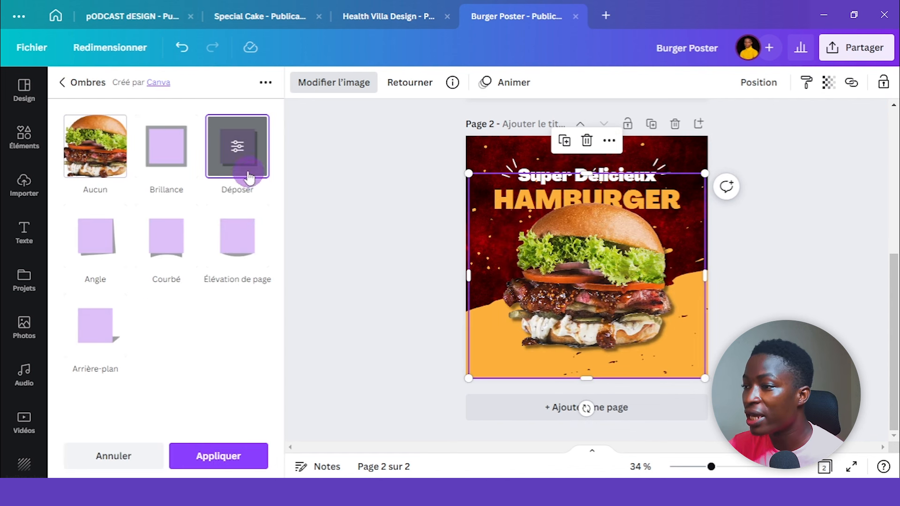
{"action": "left_click", "coordinate": [236, 149]}
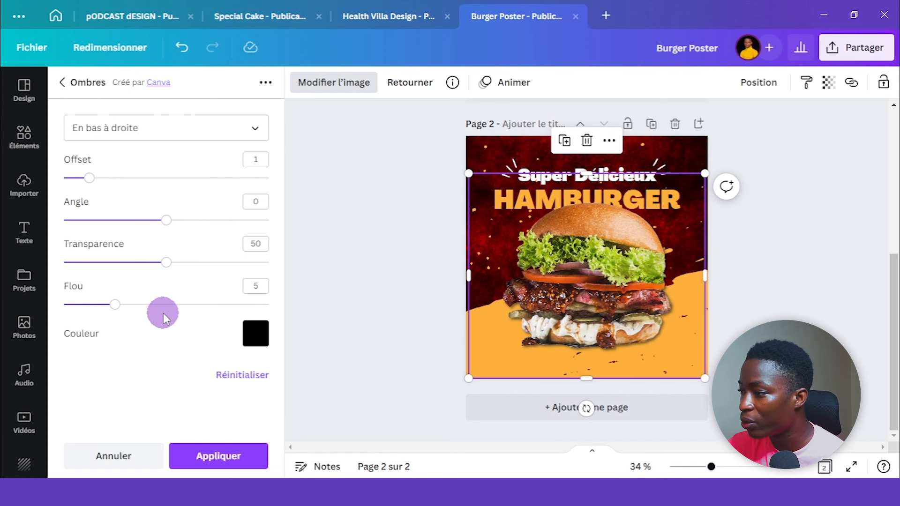
{"action": "left_click", "coordinate": [236, 457]}
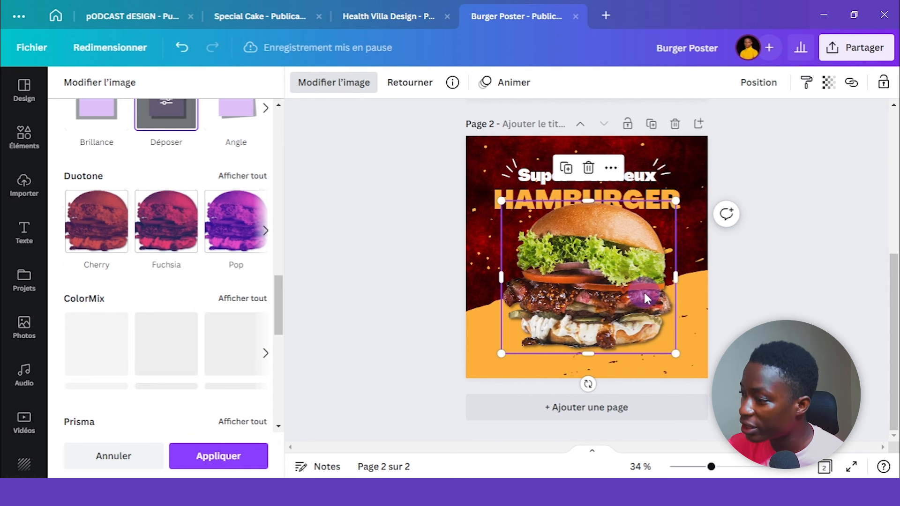
{"action": "left_click", "coordinate": [823, 202]}
Step: Copy the phone number and website text lines from page 1 to the lower left corner of page 2's poster
{"action": "mouse_move", "coordinate": [711, 467]}
{"action": "left_mouse_down"}
{"action": "mouse_move", "coordinate": [750, 467]}
{"action": "mouse_move", "coordinate": [724, 467]}
{"action": "left_mouse_up"}
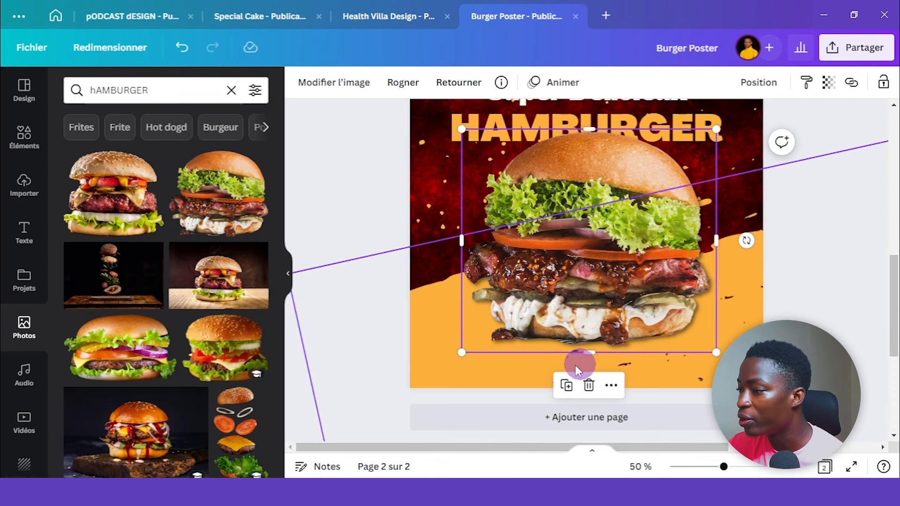
{"action": "left_click", "coordinate": [797, 304]}
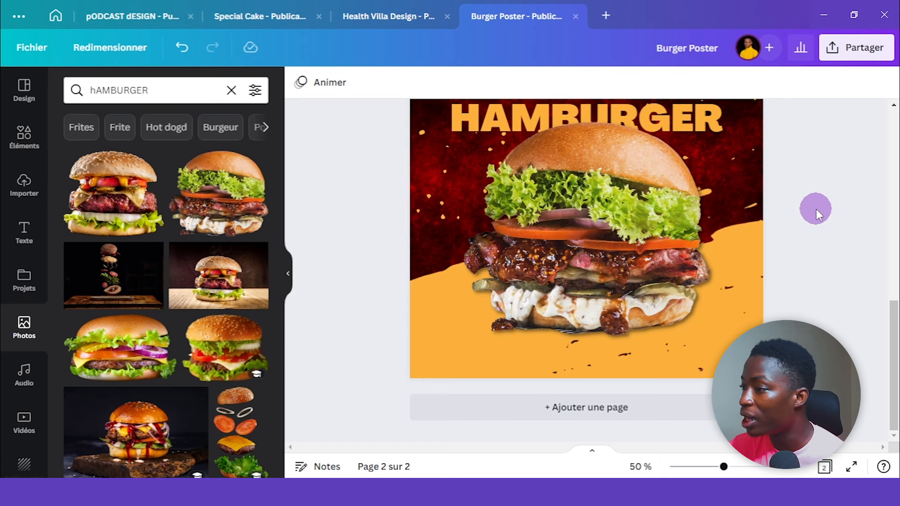
{"action": "scroll", "coordinate": [817, 209], "scroll_direction": "up", "scroll_amount": 8}
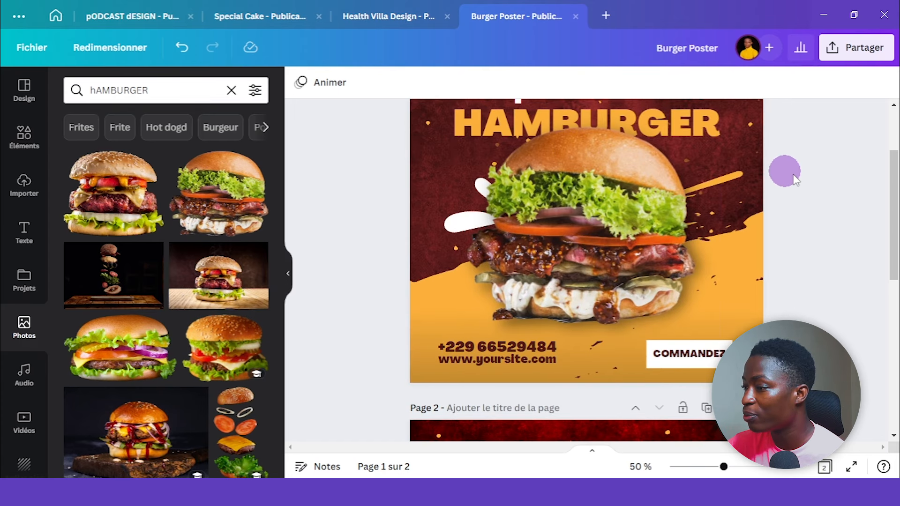
{"action": "left_click", "coordinate": [488, 345]}
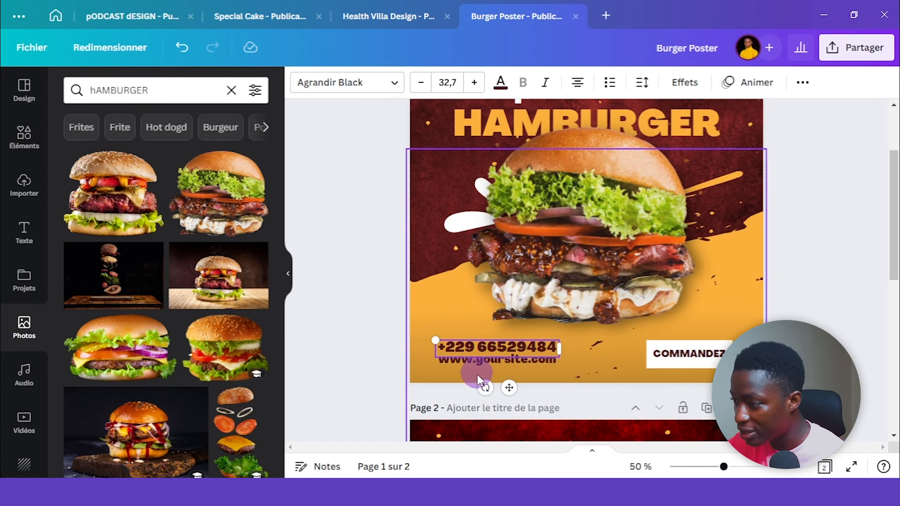
{"action": "left_click", "coordinate": [471, 359], "text": "shift"}
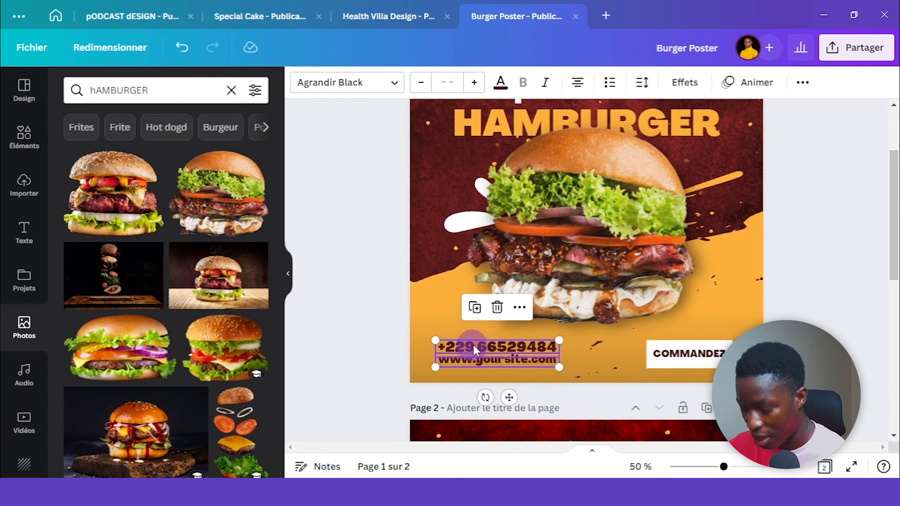
{"action": "scroll", "coordinate": [860, 300], "scroll_direction": "down", "scroll_amount": 7}
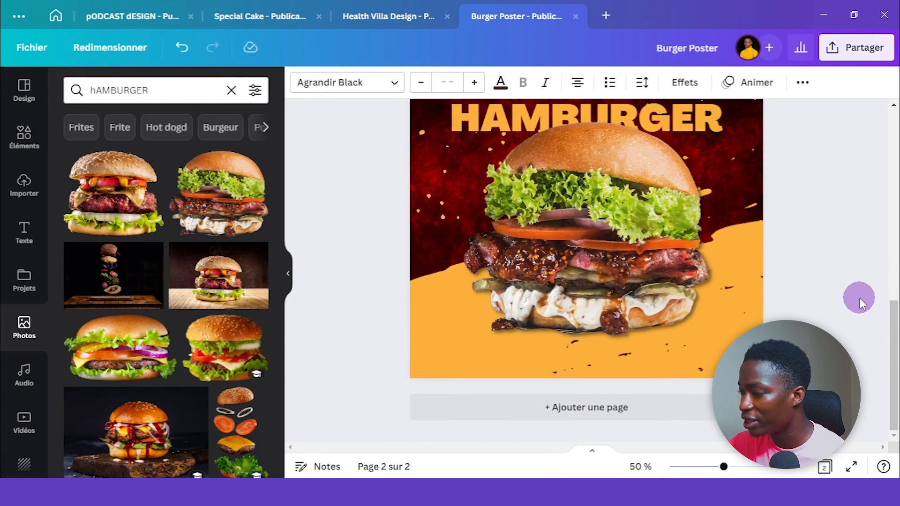
{"action": "key", "text": "ctrl+v"}
{"action": "left_click", "coordinate": [843, 275]}
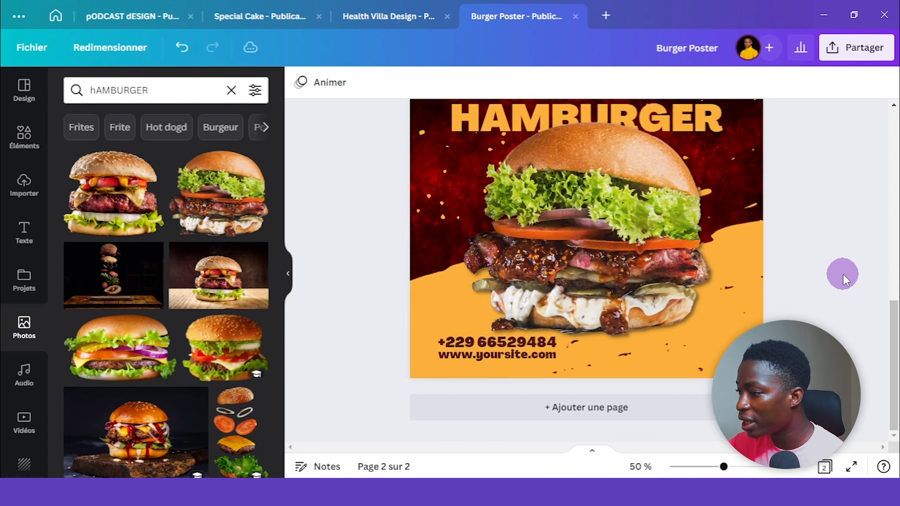
Step: Add a square shape labelled "CAMMANDEZ" to page 2 and reduce it to a small rectangle fitting the text
{"action": "scroll", "coordinate": [843, 274], "scroll_direction": "up", "scroll_amount": 3}
{"action": "scroll", "coordinate": [843, 274], "scroll_direction": "up", "scroll_amount": 2}
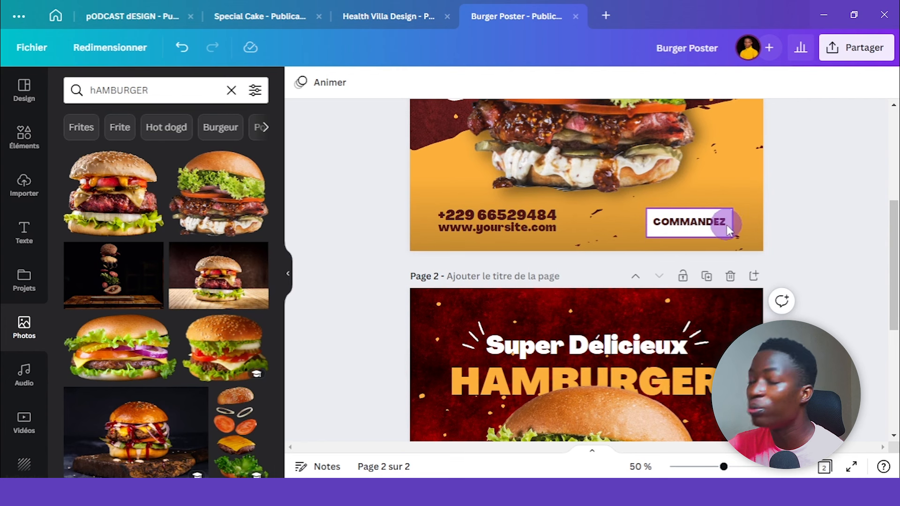
{"action": "key", "text": "ctrl+z"}
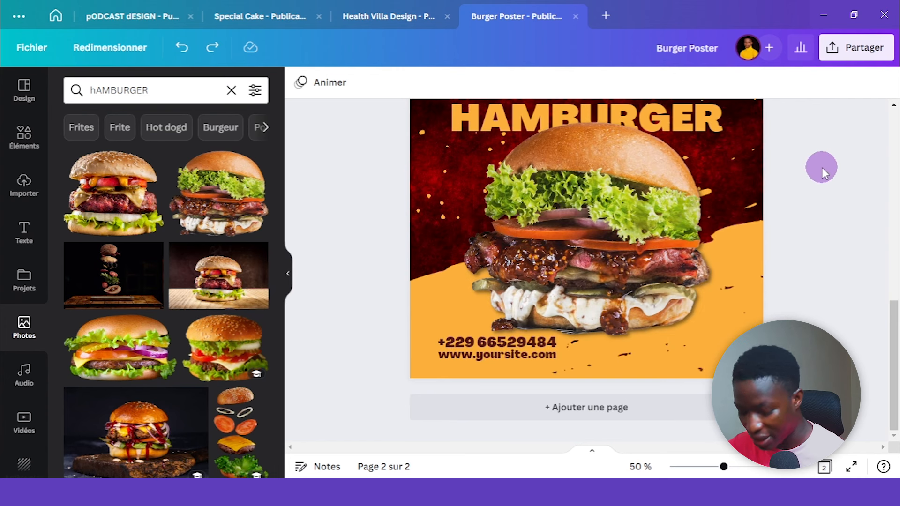
{"action": "key", "text": "ctrl+y"}
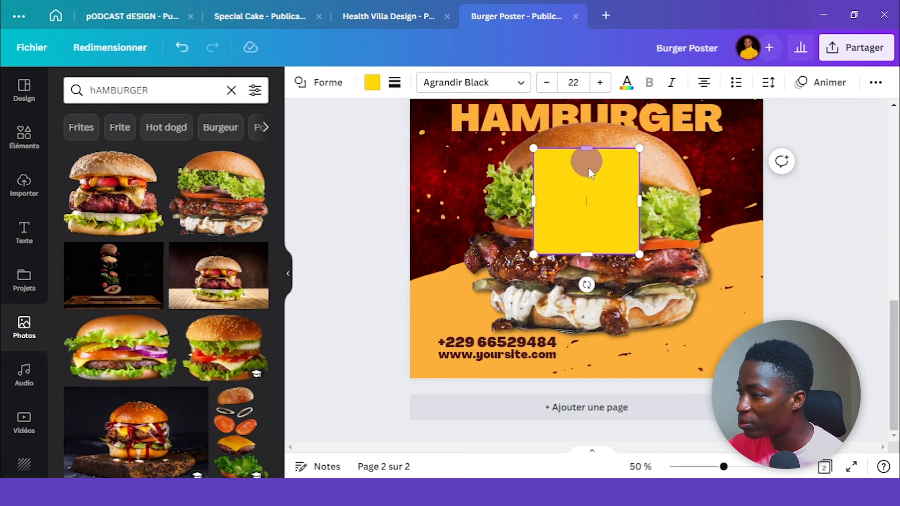
{"action": "type", "text": "co"}
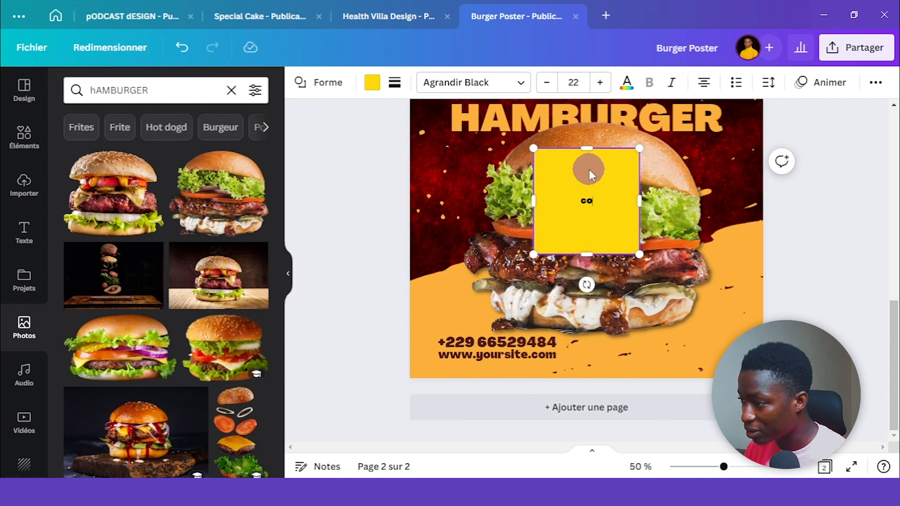
{"action": "type", "text": "mmande"}
{"action": "left_click_drag", "start_coordinate": [587, 148], "coordinate": [592, 231]}
{"action": "left_click_drag", "start_coordinate": [642, 243], "coordinate": [617, 244]}
Step: Fill the "CAMMANDEZ" button with white and place it in the poster's lower right corner, level with the contact details
{"action": "left_click", "coordinate": [372, 82]}
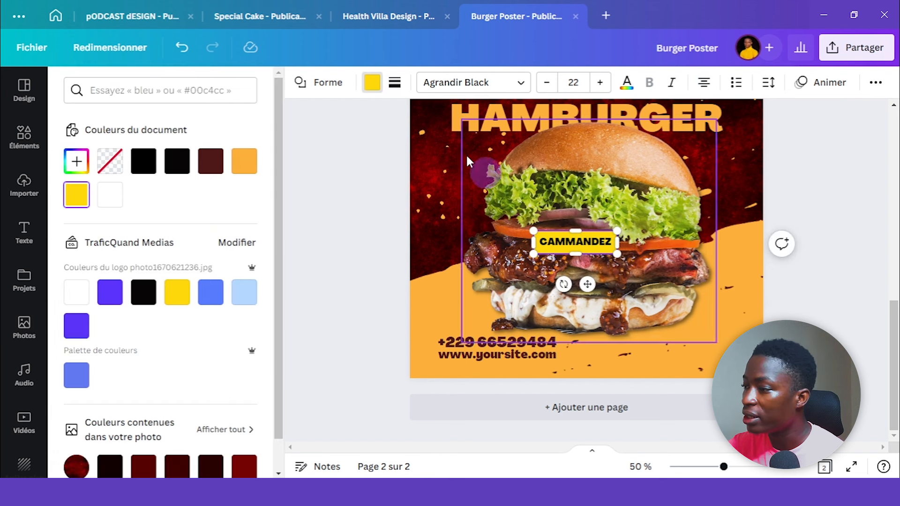
{"action": "left_click", "coordinate": [119, 196]}
{"action": "left_click_drag", "start_coordinate": [591, 283], "coordinate": [708, 391]}
{"action": "left_click_drag", "start_coordinate": [739, 333], "coordinate": [743, 331]}
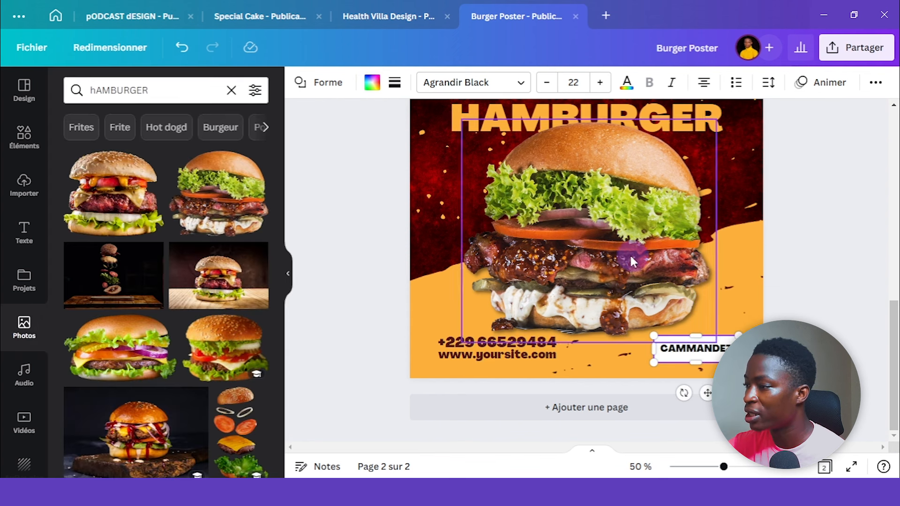
Step: Add the splash graphic of three teardrop shapes to page 2 and recolour it white
{"action": "scroll", "coordinate": [865, 361], "scroll_direction": "up", "scroll_amount": 6}
{"action": "scroll", "coordinate": [865, 361], "scroll_direction": "up", "scroll_amount": 2}
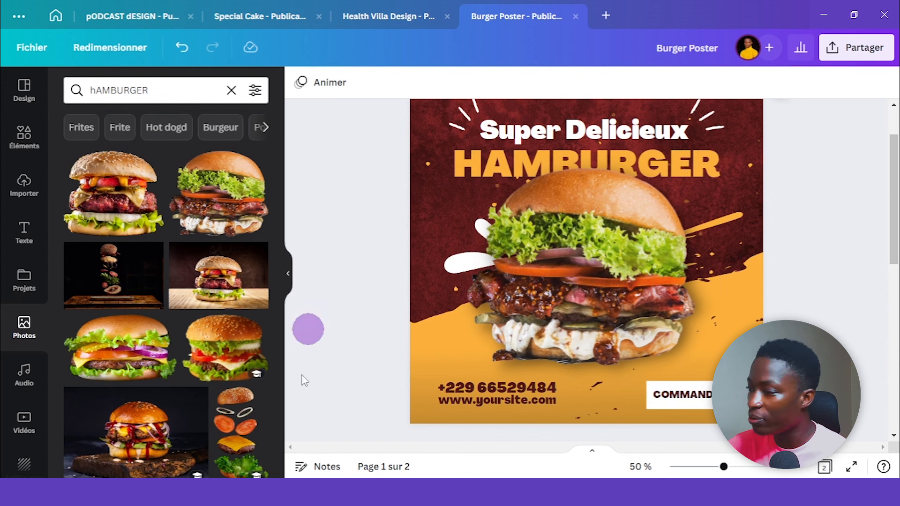
{"action": "scroll", "coordinate": [546, 422], "scroll_direction": "down", "scroll_amount": 2}
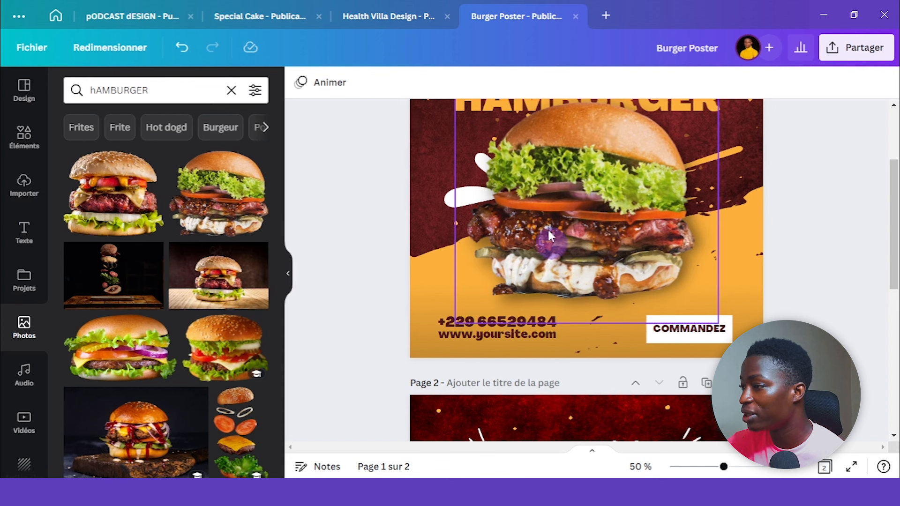
{"action": "scroll", "coordinate": [829, 232], "scroll_direction": "down", "scroll_amount": 5}
{"action": "scroll", "coordinate": [828, 232], "scroll_direction": "down", "scroll_amount": 1}
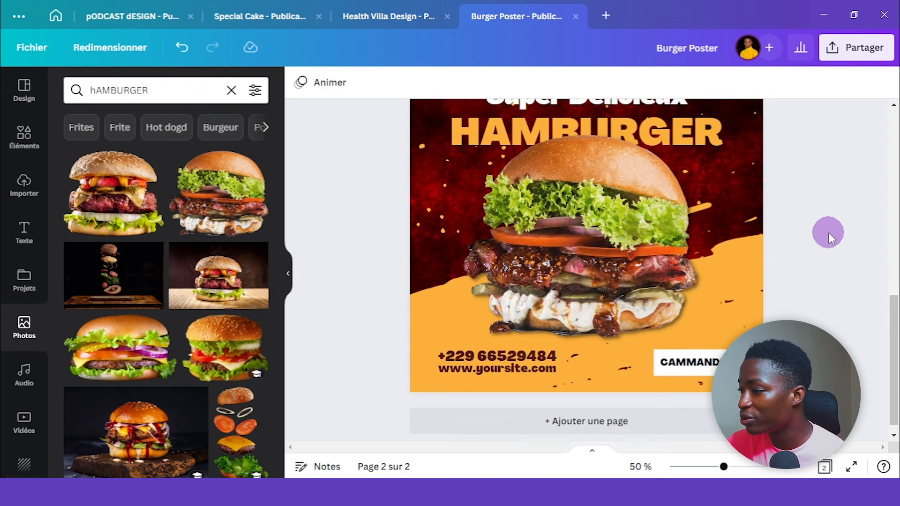
{"action": "left_click", "coordinate": [618, 229]}
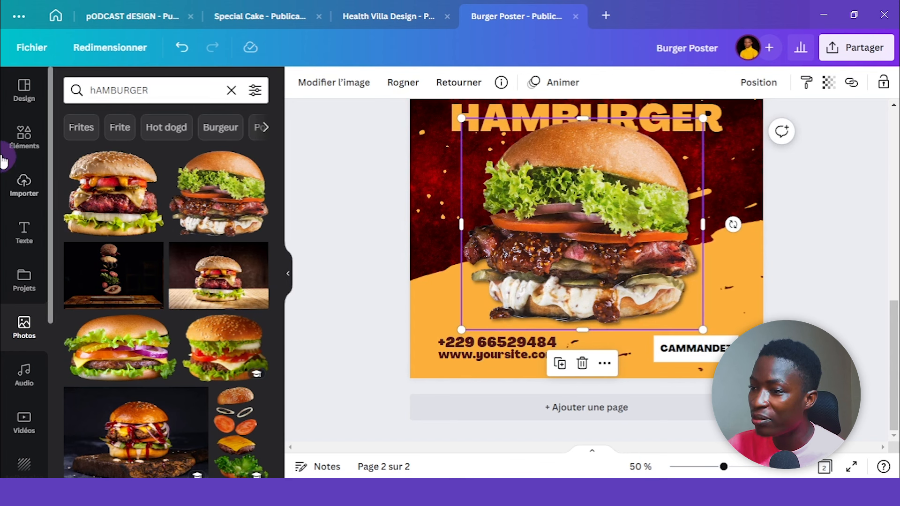
{"action": "left_click", "coordinate": [21, 133]}
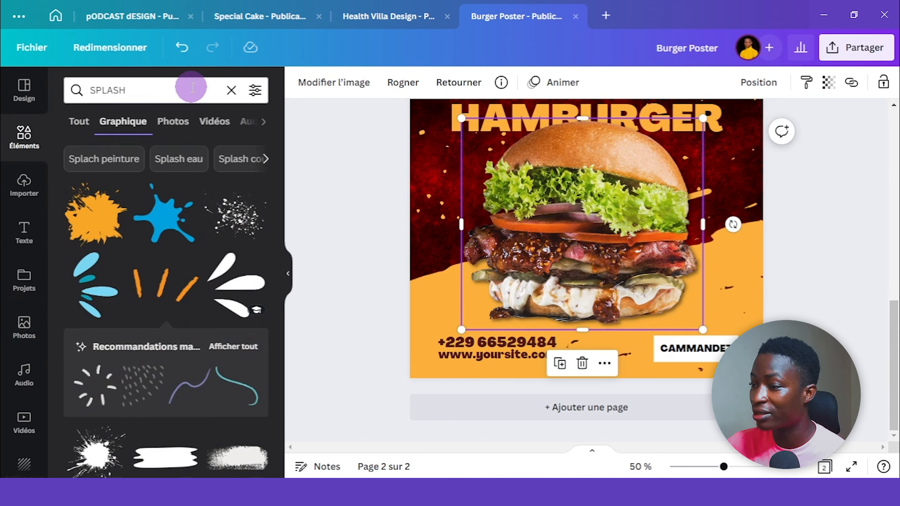
{"action": "left_click", "coordinate": [228, 295]}
{"action": "left_click", "coordinate": [300, 83]}
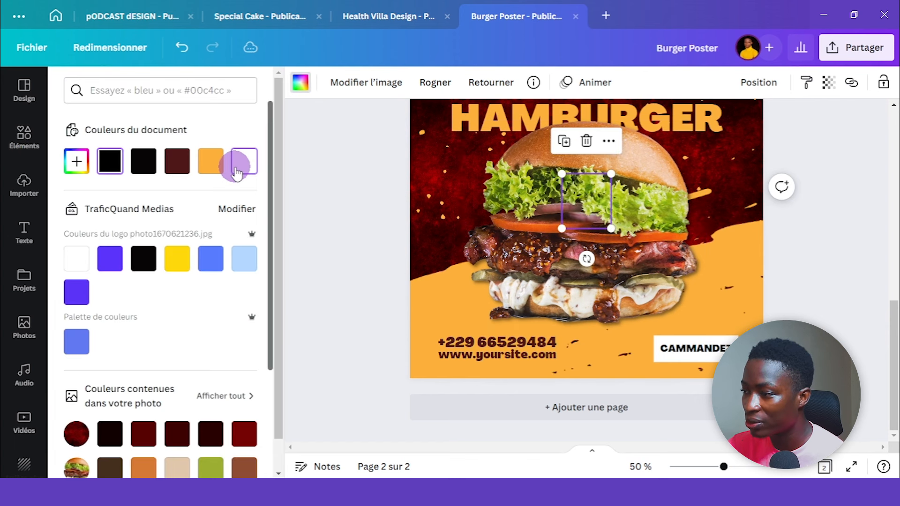
{"action": "left_click", "coordinate": [601, 211]}
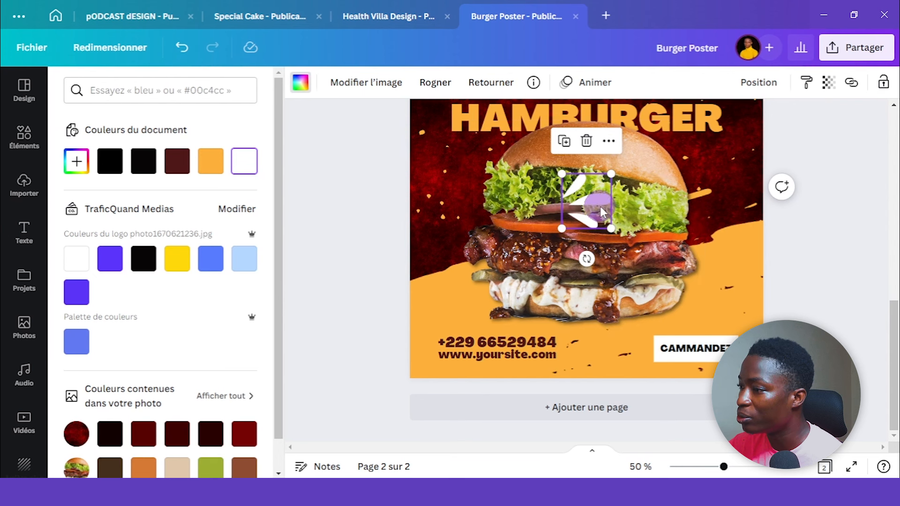
Step: Enlarge the white splash graphic and crop away its lowest drop, keeping the upper two
{"action": "left_click_drag", "start_coordinate": [612, 175], "coordinate": [570, 236]}
{"action": "left_click", "coordinate": [436, 83]}
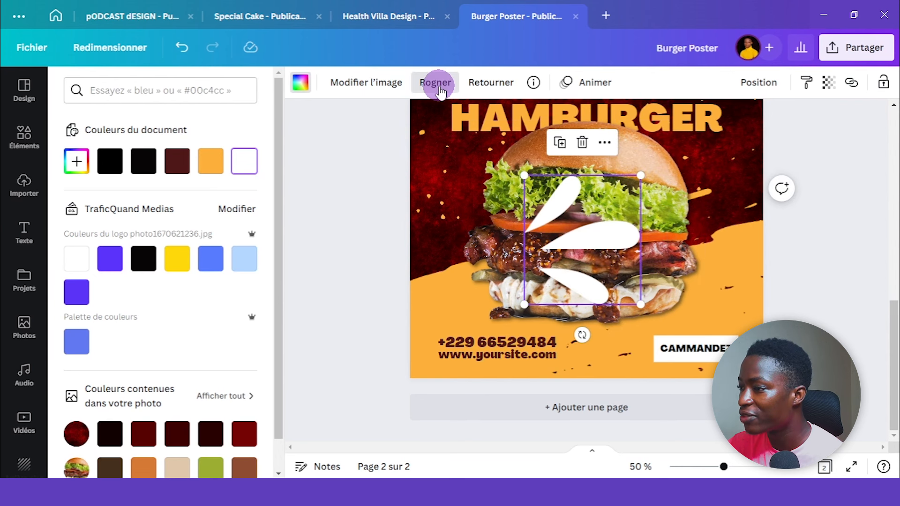
{"action": "left_click_drag", "start_coordinate": [637, 305], "coordinate": [643, 257]}
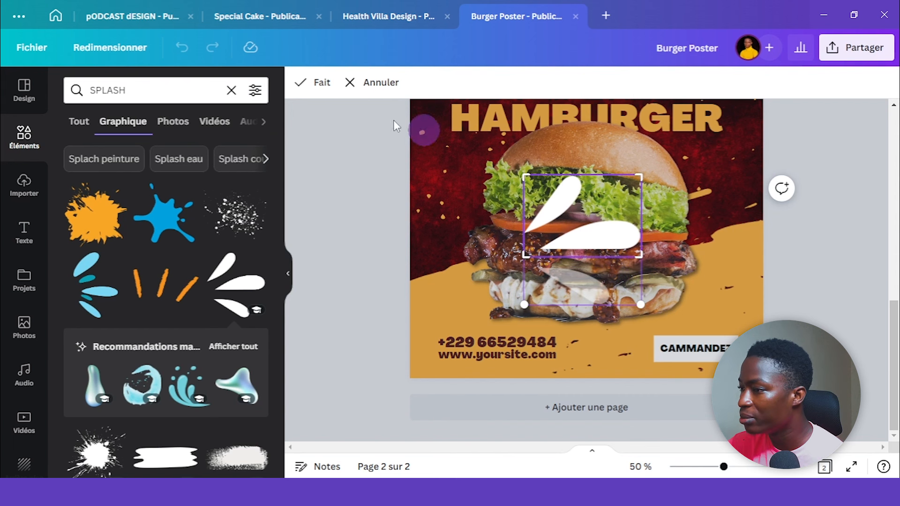
{"action": "left_click", "coordinate": [318, 84]}
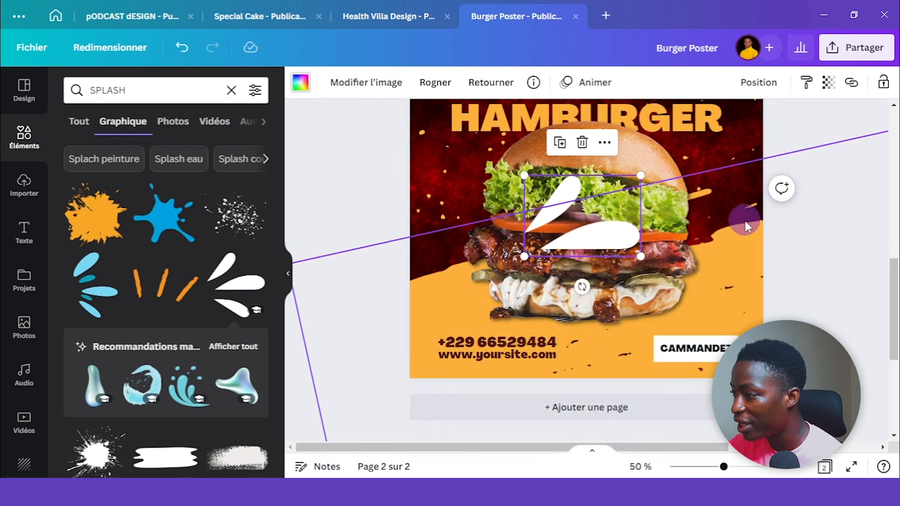
Step: Rotate the two white drops to fan outward from the burger's left side and send them backward one layer
{"action": "left_click_drag", "start_coordinate": [580, 287], "coordinate": [624, 149]}
{"action": "left_click_drag", "start_coordinate": [561, 234], "coordinate": [460, 245]}
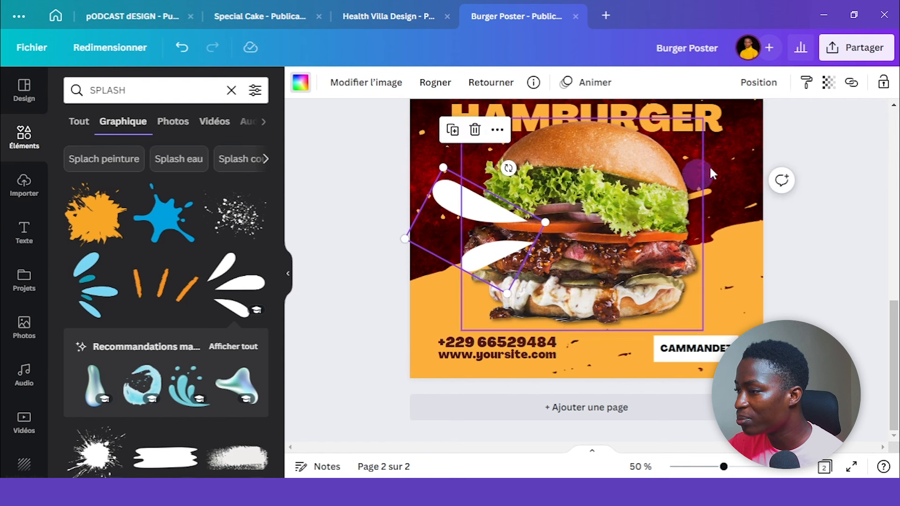
{"action": "left_click", "coordinate": [758, 83]}
{"action": "left_click", "coordinate": [702, 118]}
{"action": "scroll", "coordinate": [881, 257], "scroll_direction": "up", "scroll_amount": 7}
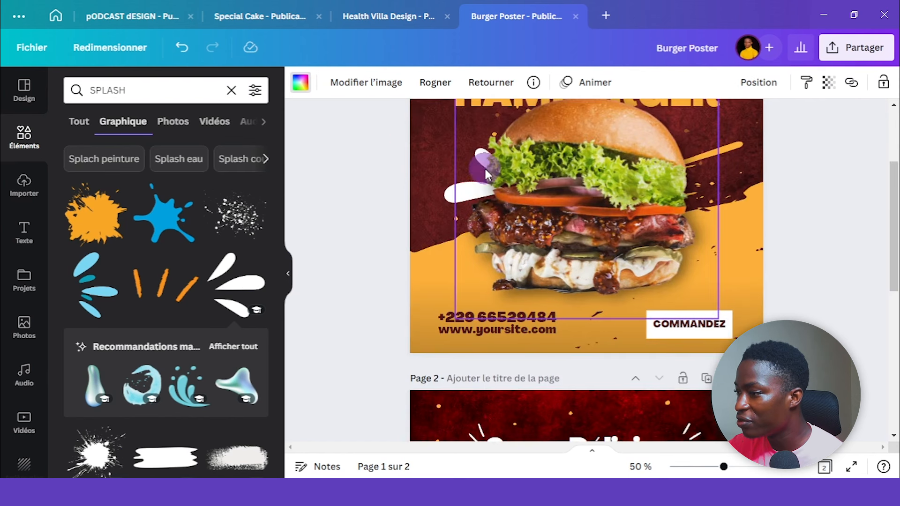
Step: Flip page 2's two white drops vertically, then rotate and reposition them against the burger's left side with the larger drop below
{"action": "scroll", "coordinate": [891, 261], "scroll_direction": "down", "scroll_amount": 5}
{"action": "left_click", "coordinate": [469, 353]}
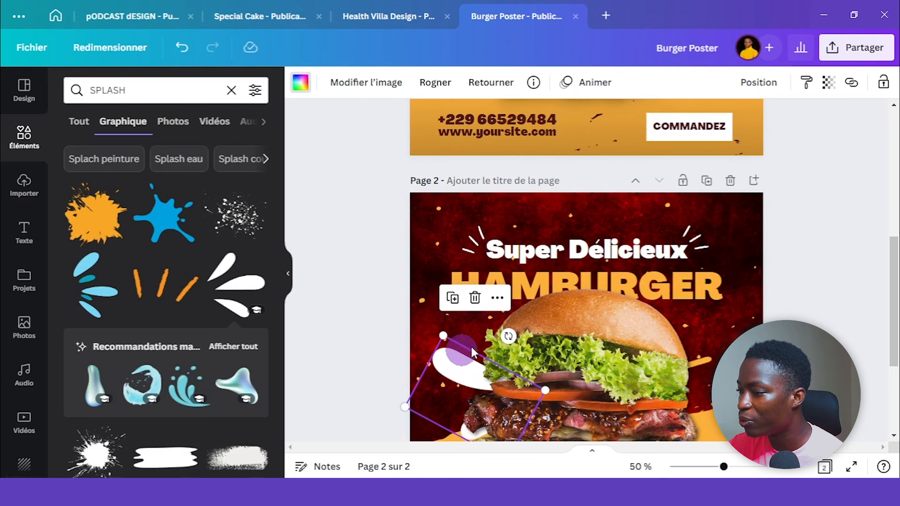
{"action": "scroll", "coordinate": [473, 353], "scroll_direction": "down", "scroll_amount": 3}
{"action": "left_click", "coordinate": [488, 83]}
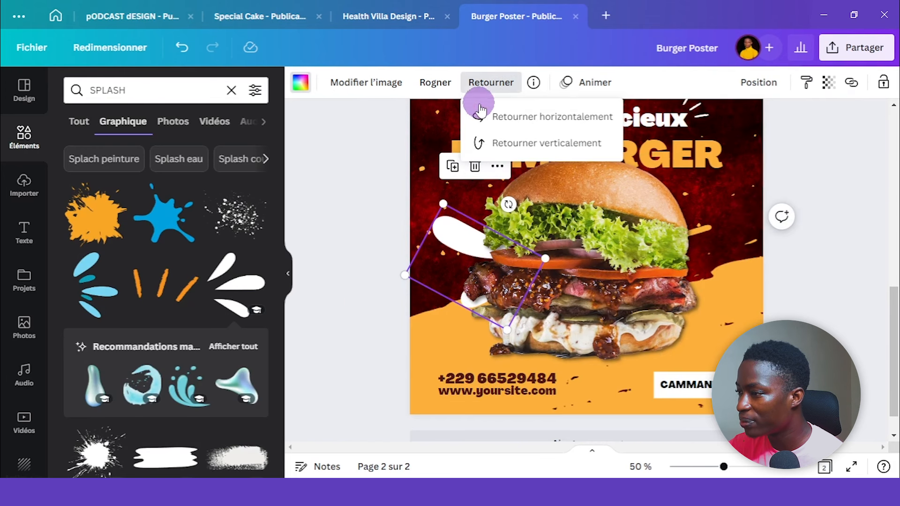
{"action": "left_click", "coordinate": [486, 144]}
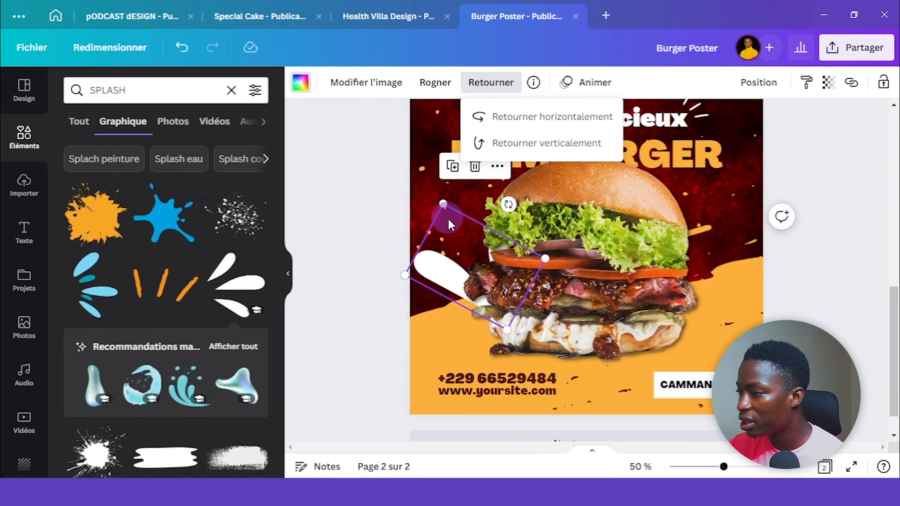
{"action": "left_click_drag", "start_coordinate": [508, 204], "coordinate": [457, 221]}
{"action": "left_click_drag", "start_coordinate": [401, 249], "coordinate": [432, 237]}
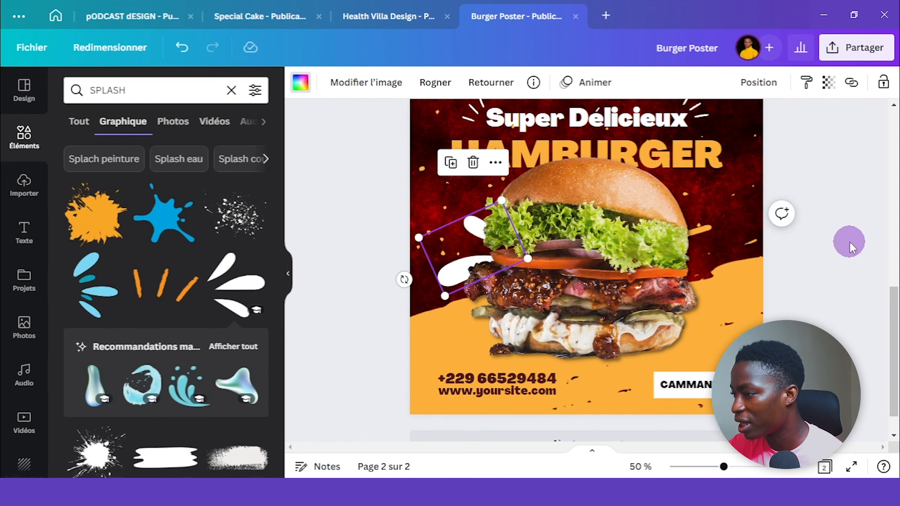
{"action": "left_click", "coordinate": [842, 189]}
Step: Compare the white drops' placement with page 1 and nudge them slightly upward beside the burger
{"action": "scroll", "coordinate": [844, 192], "scroll_direction": "up", "scroll_amount": 6}
{"action": "scroll", "coordinate": [844, 192], "scroll_direction": "down", "scroll_amount": 6}
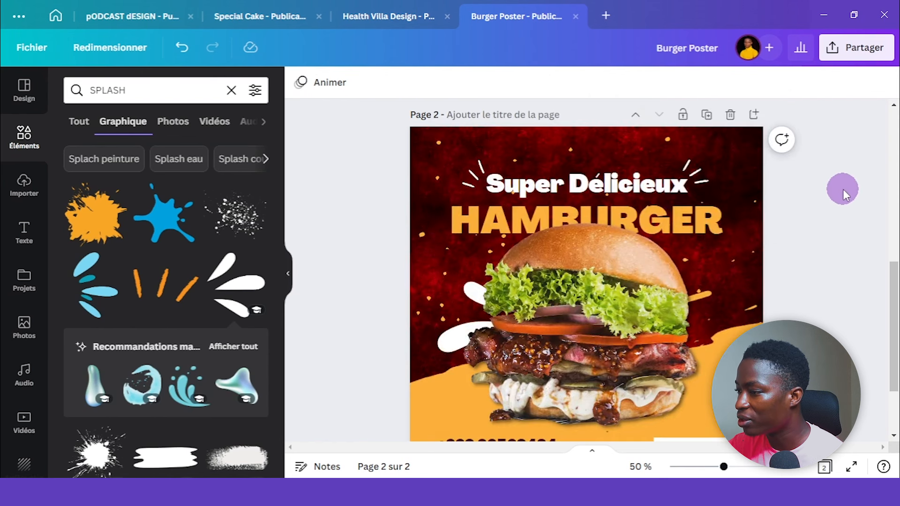
{"action": "left_click", "coordinate": [451, 337]}
{"action": "left_click_drag", "start_coordinate": [443, 322], "coordinate": [445, 314]}
{"action": "left_click", "coordinate": [794, 385]}
Step: Search the elements library for "GRADIENT" and compare the shading in the lower area of both posters
{"action": "left_click_drag", "start_coordinate": [720, 474], "coordinate": [710, 474]}
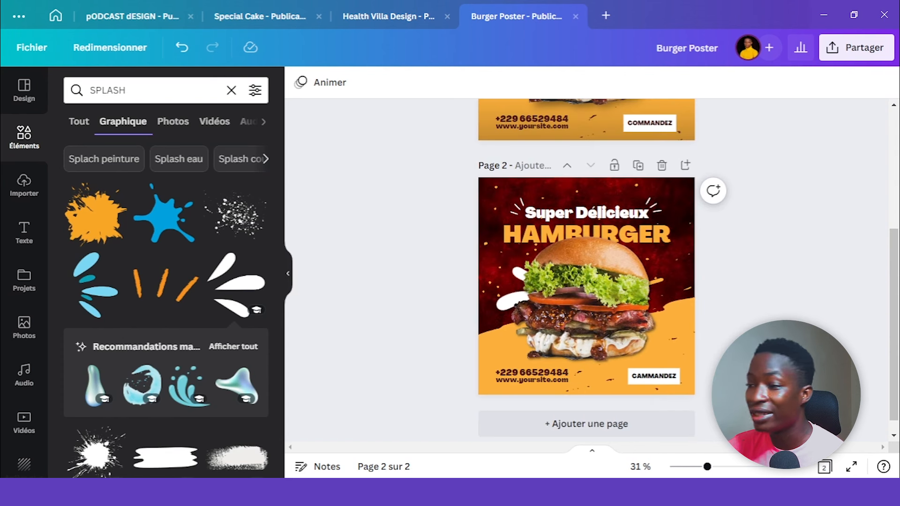
{"action": "left_click", "coordinate": [231, 91]}
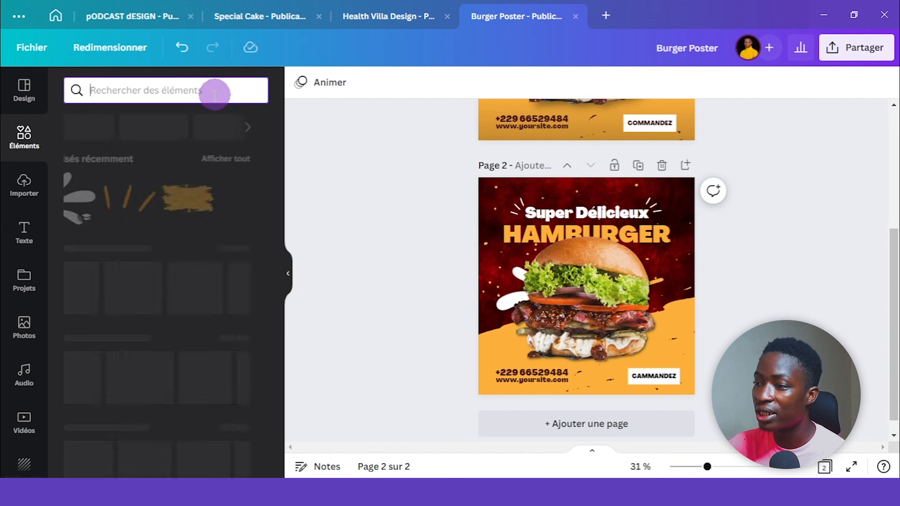
{"action": "type", "text": "GRADIENT"}
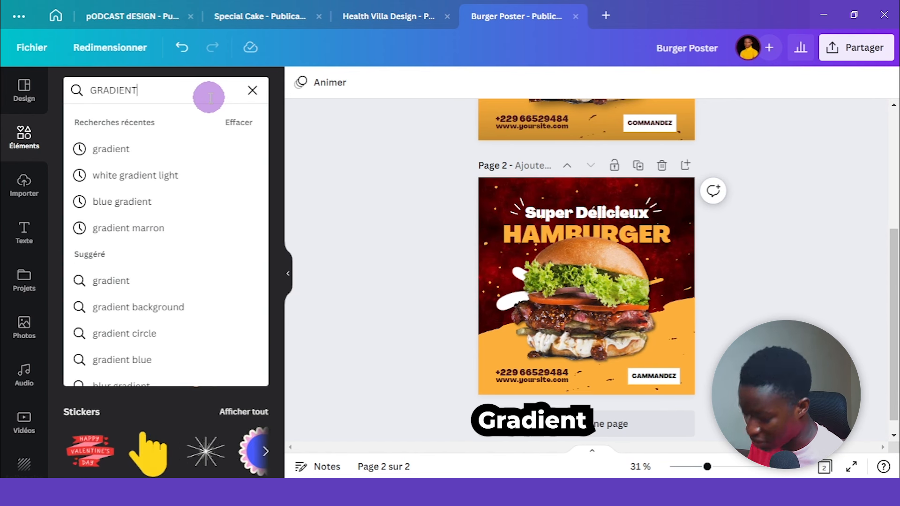
{"action": "key", "text": "Return"}
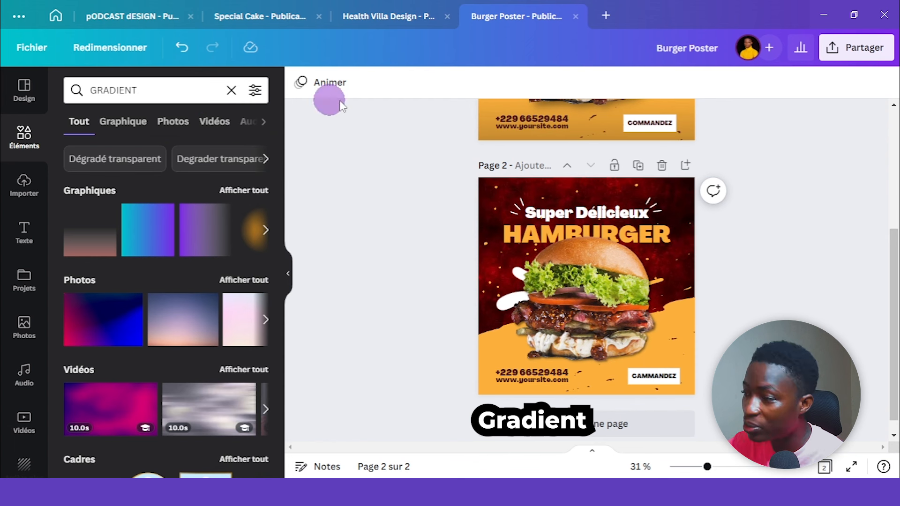
{"action": "scroll", "coordinate": [746, 239], "scroll_direction": "up", "scroll_amount": 3}
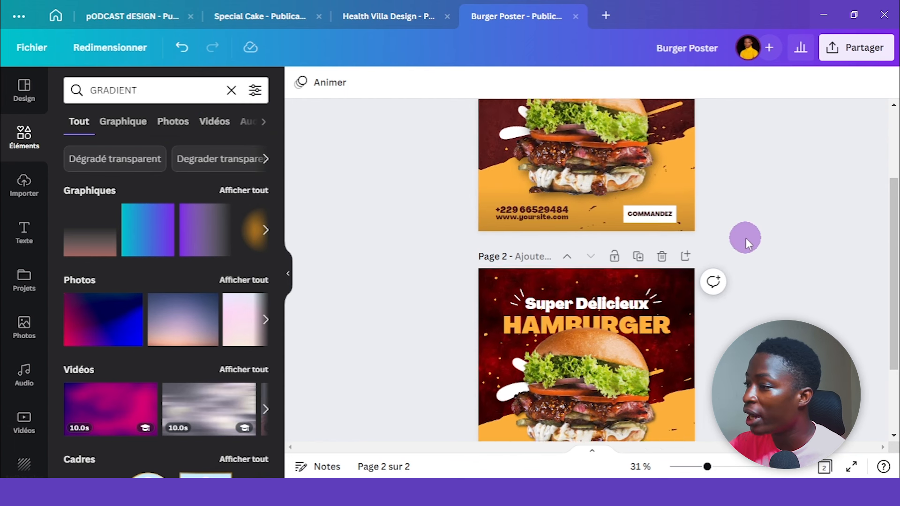
{"action": "scroll", "coordinate": [746, 238], "scroll_direction": "up", "scroll_amount": 3}
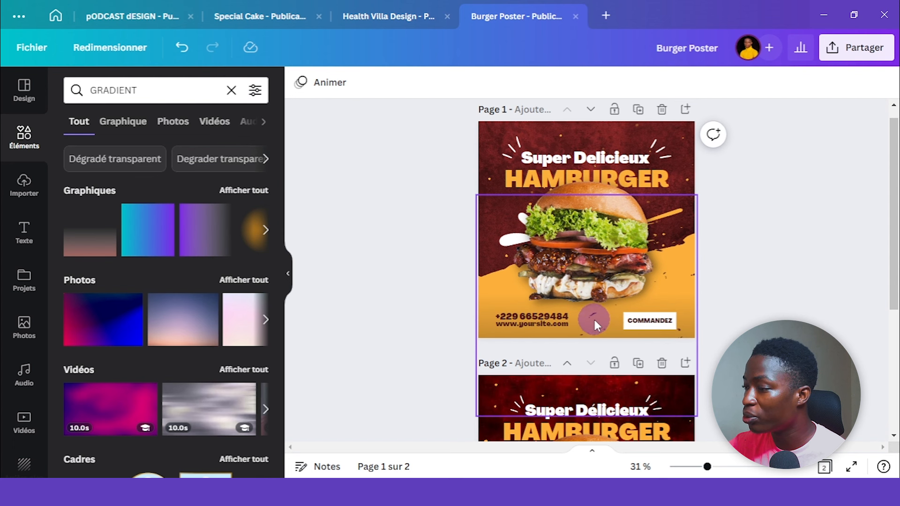
{"action": "scroll", "coordinate": [788, 286], "scroll_direction": "down", "scroll_amount": 6}
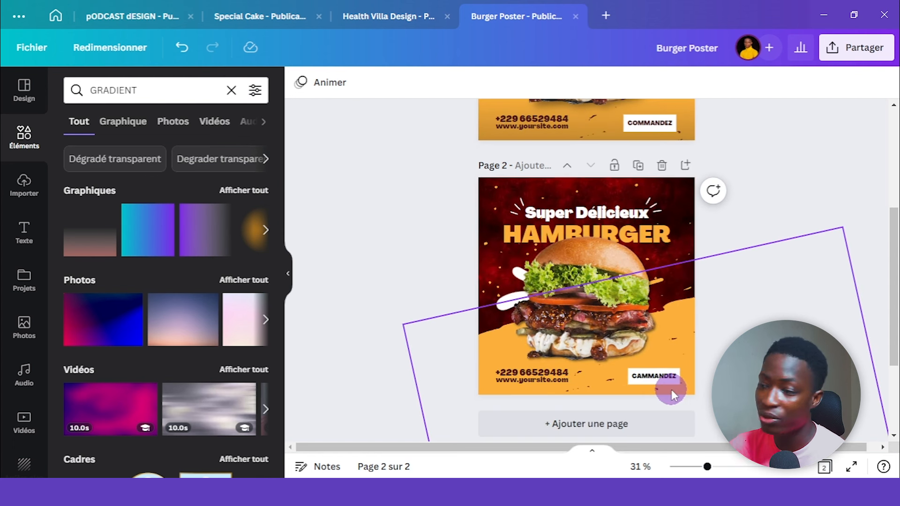
{"action": "scroll", "coordinate": [521, 317], "scroll_direction": "up", "scroll_amount": 6}
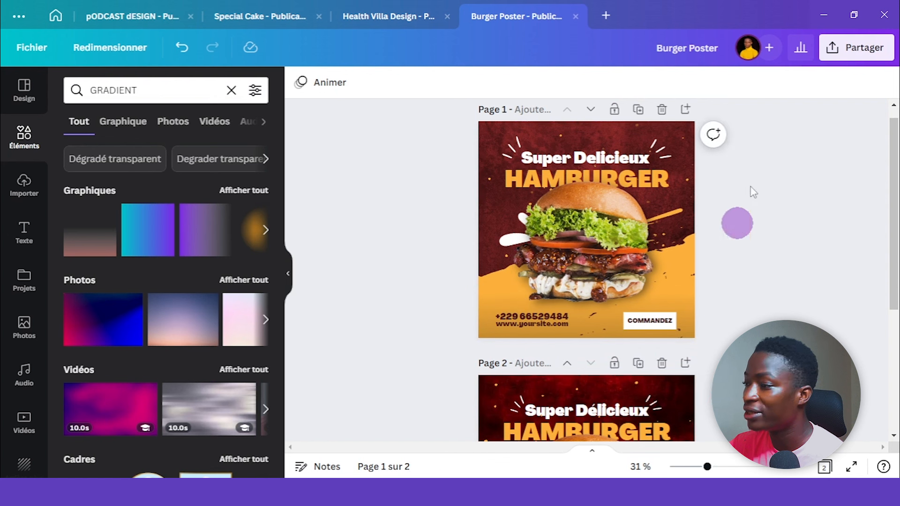
{"action": "scroll", "coordinate": [786, 259], "scroll_direction": "down", "scroll_amount": 5}
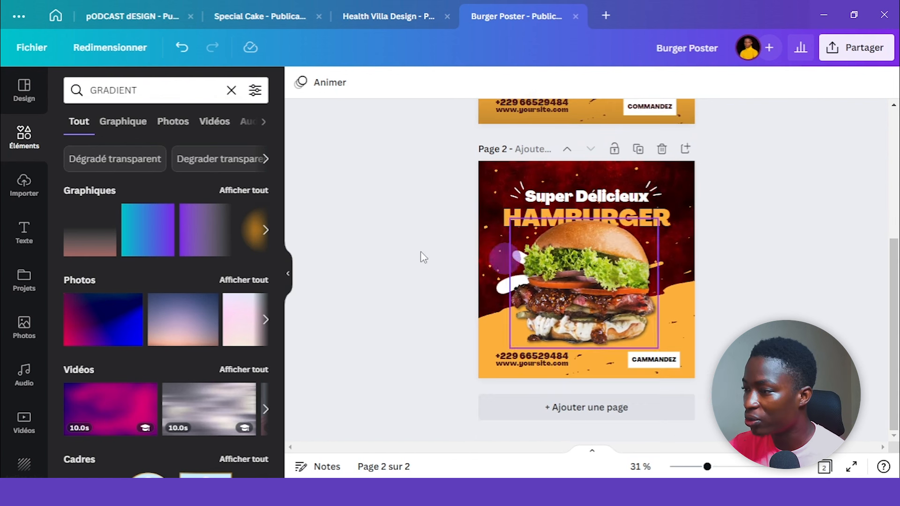
Step: Add the gradient graphic that fades out toward the top to page 2 and set both its colours to black
{"action": "left_click", "coordinate": [90, 249]}
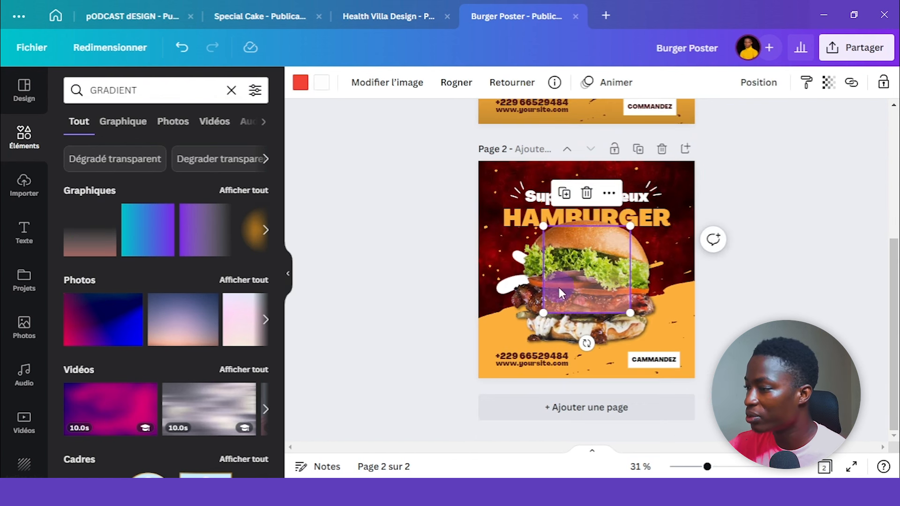
{"action": "left_click", "coordinate": [302, 84]}
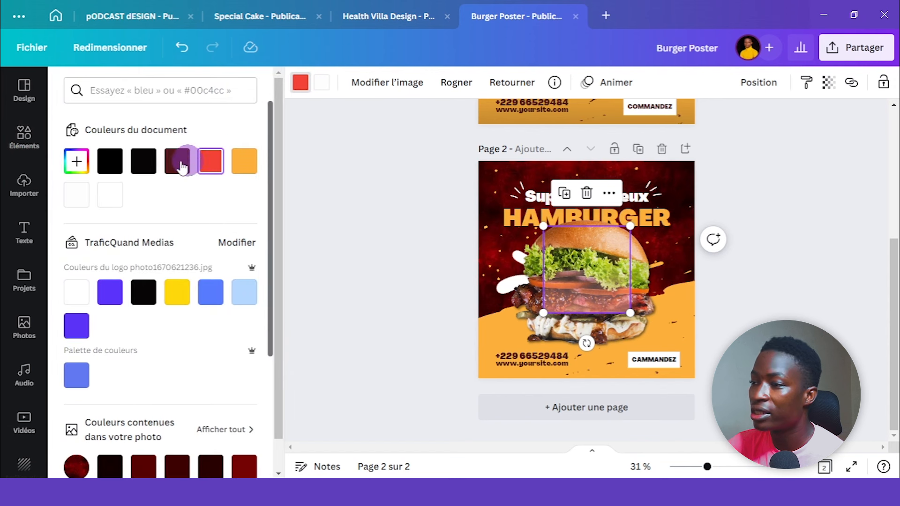
{"action": "left_click", "coordinate": [143, 161]}
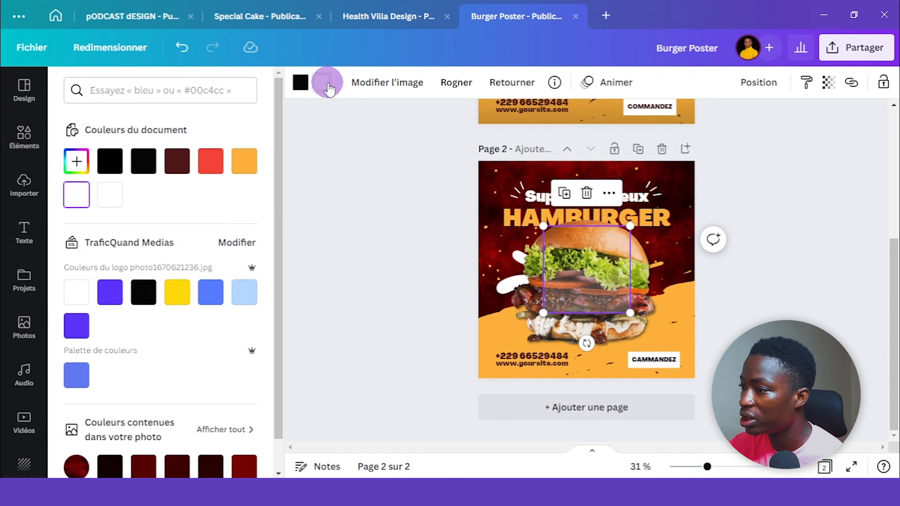
{"action": "left_click", "coordinate": [143, 161]}
Step: Enlarge the black gradient to span page 2's full width, darken the poster's lower area with it, and send it backward behind the contact details
{"action": "left_click_drag", "start_coordinate": [538, 311], "coordinate": [418, 437]}
{"action": "left_click_drag", "start_coordinate": [448, 328], "coordinate": [497, 309]}
{"action": "left_click", "coordinate": [758, 83]}
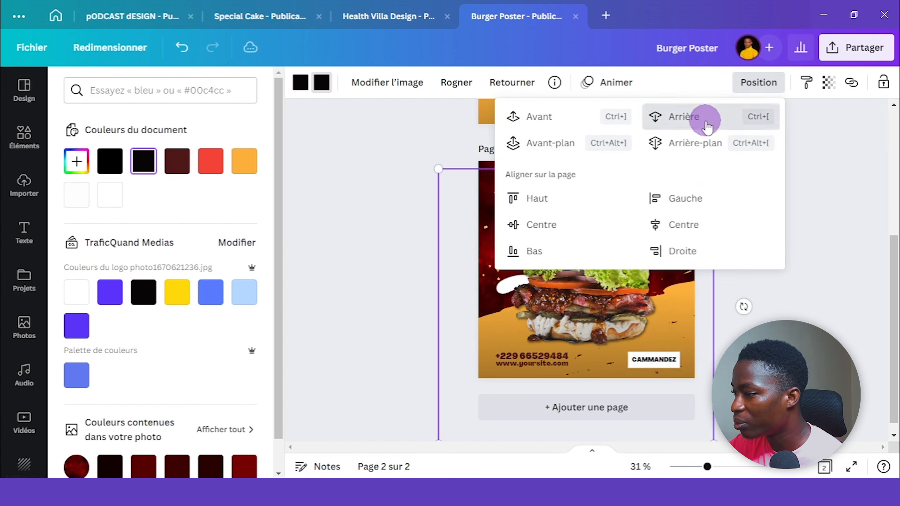
{"action": "left_click", "coordinate": [706, 127]}
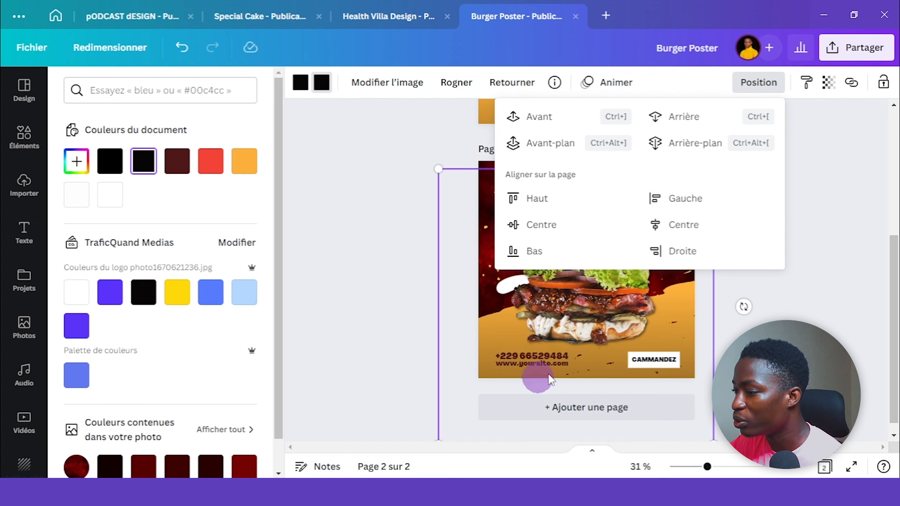
{"action": "left_click", "coordinate": [778, 314]}
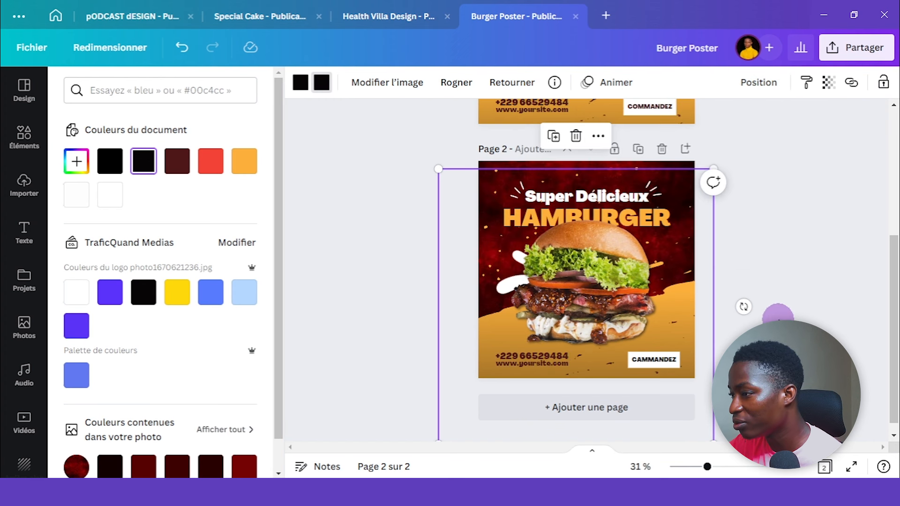
{"action": "left_click", "coordinate": [779, 319]}
Step: Compare the finished page 2 poster with page 1 and view page 2 in full screen
{"action": "scroll", "coordinate": [778, 319], "scroll_direction": "up", "scroll_amount": 4}
{"action": "scroll", "coordinate": [778, 319], "scroll_direction": "down", "scroll_amount": 4}
{"action": "left_click", "coordinate": [779, 315]}
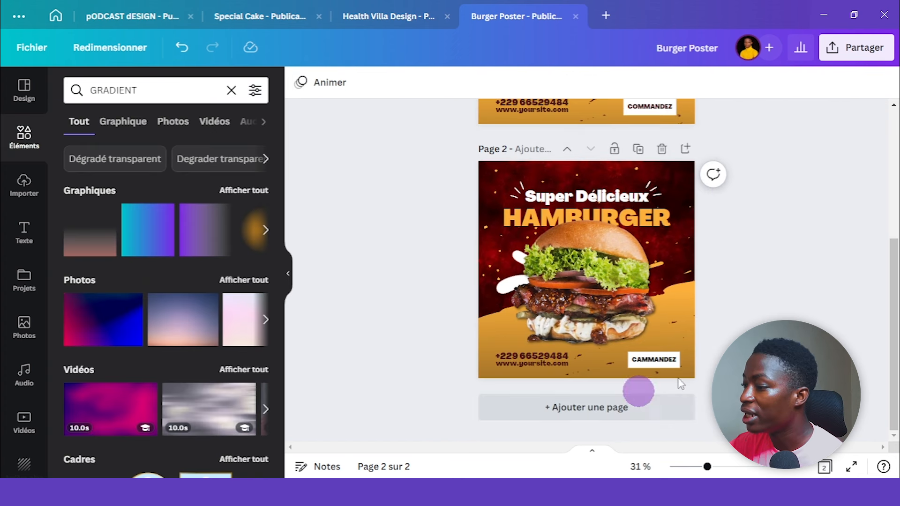
{"action": "scroll", "coordinate": [762, 315], "scroll_direction": "up", "scroll_amount": 5}
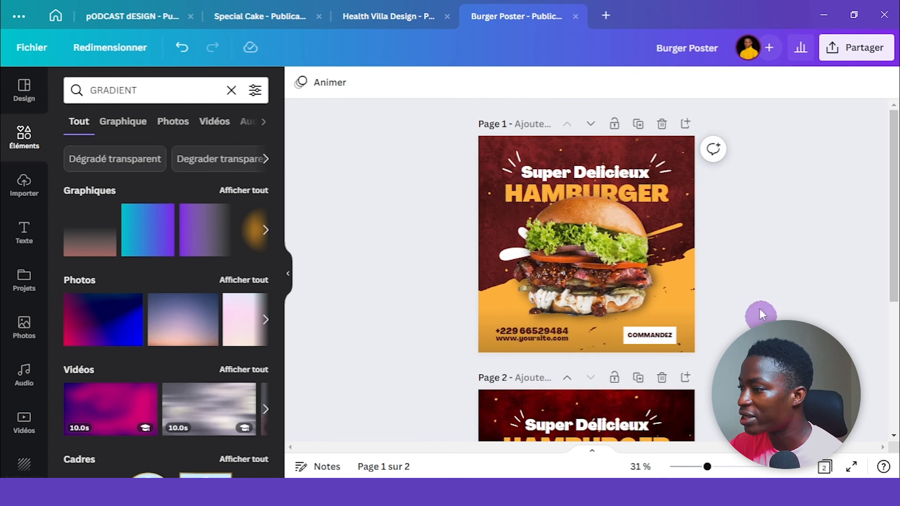
{"action": "scroll", "coordinate": [763, 237], "scroll_direction": "down", "scroll_amount": 5}
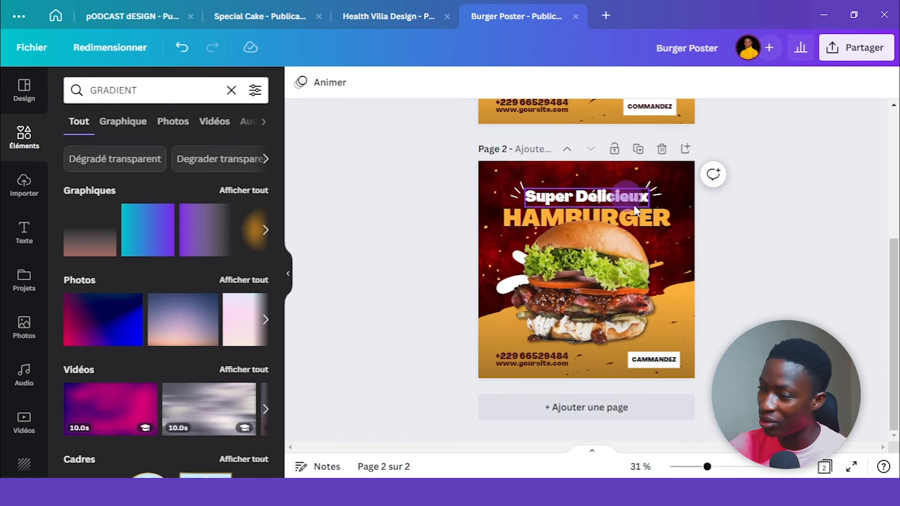
{"action": "left_click", "coordinate": [854, 467]}
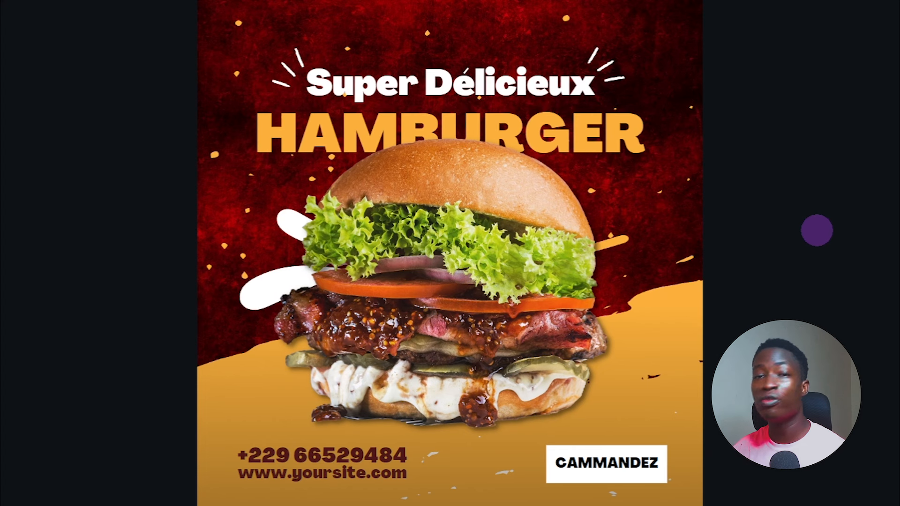